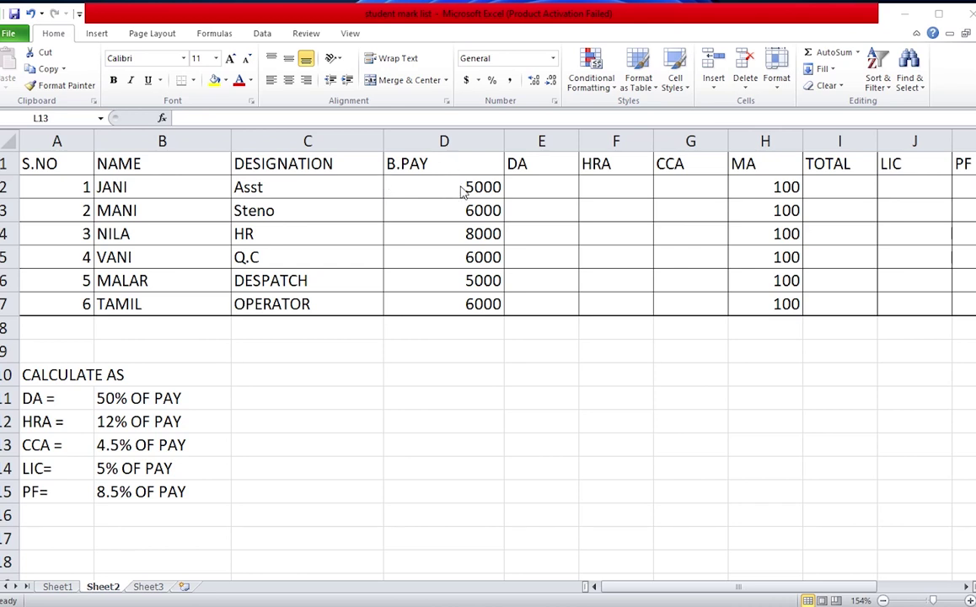
Step: Enter =D2*50% in E2 and fill it down to E7, giving DA values 2500 to 4000
{"action": "left_click", "coordinate": [541, 184]}
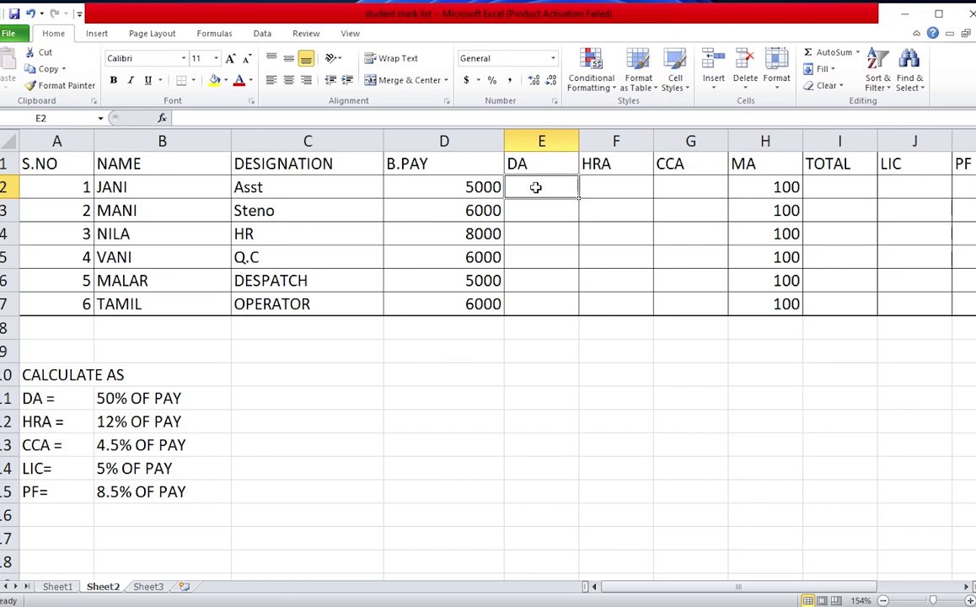
{"action": "type", "text": "="}
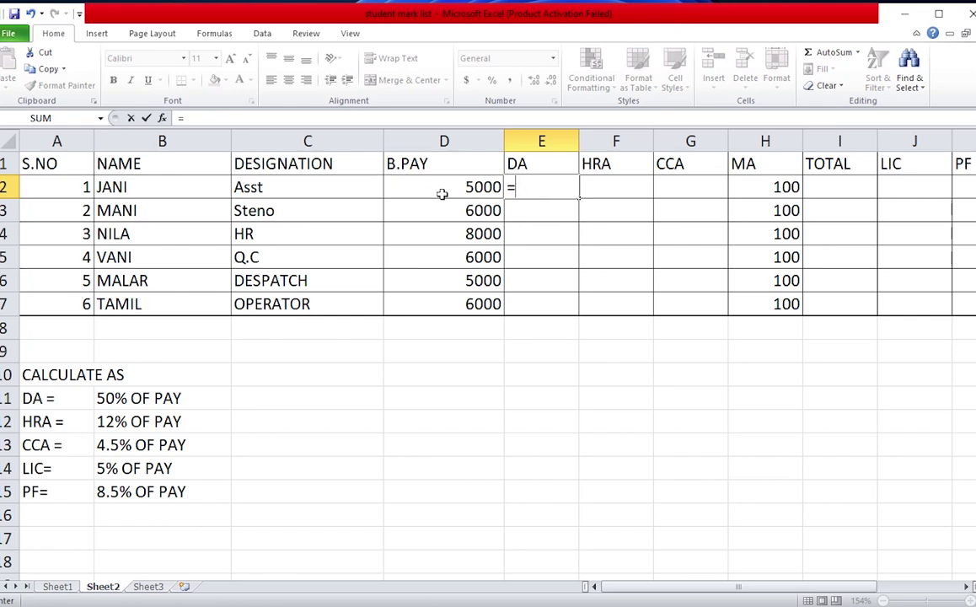
{"action": "left_click", "coordinate": [444, 187]}
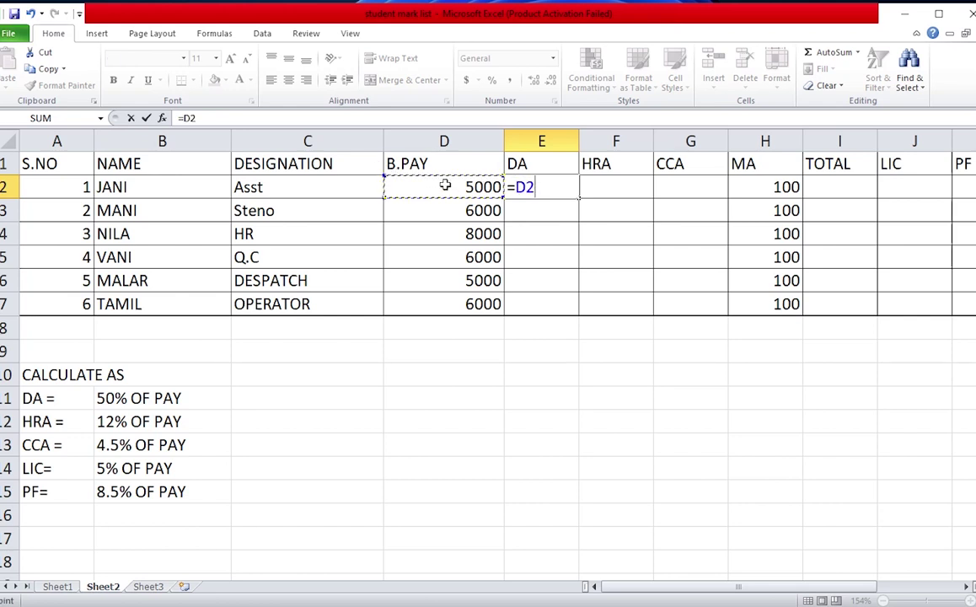
{"action": "type", "text": "*"}
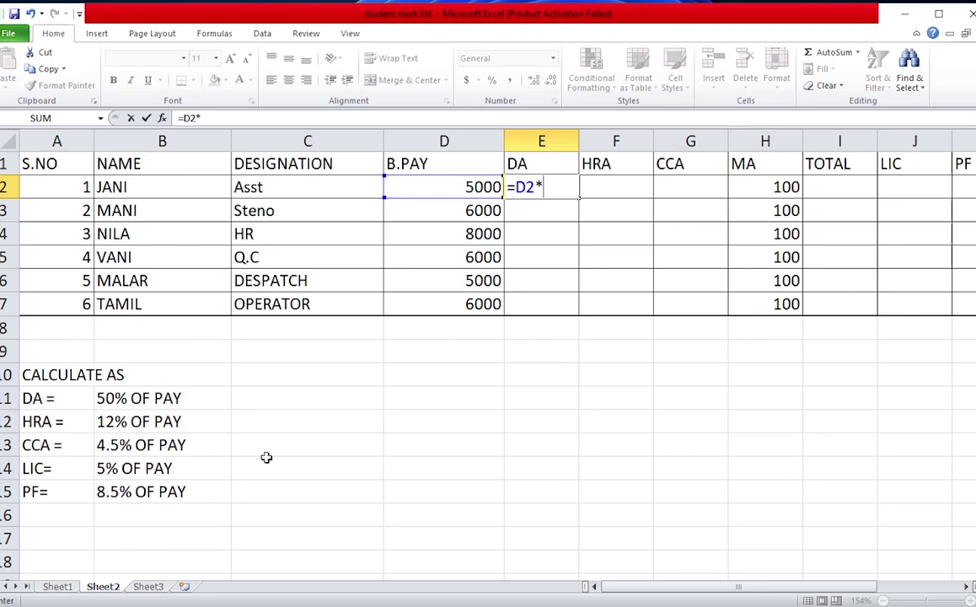
{"action": "type", "text": "50"}
{"action": "type", "text": "%"}
{"action": "key", "text": "Return"}
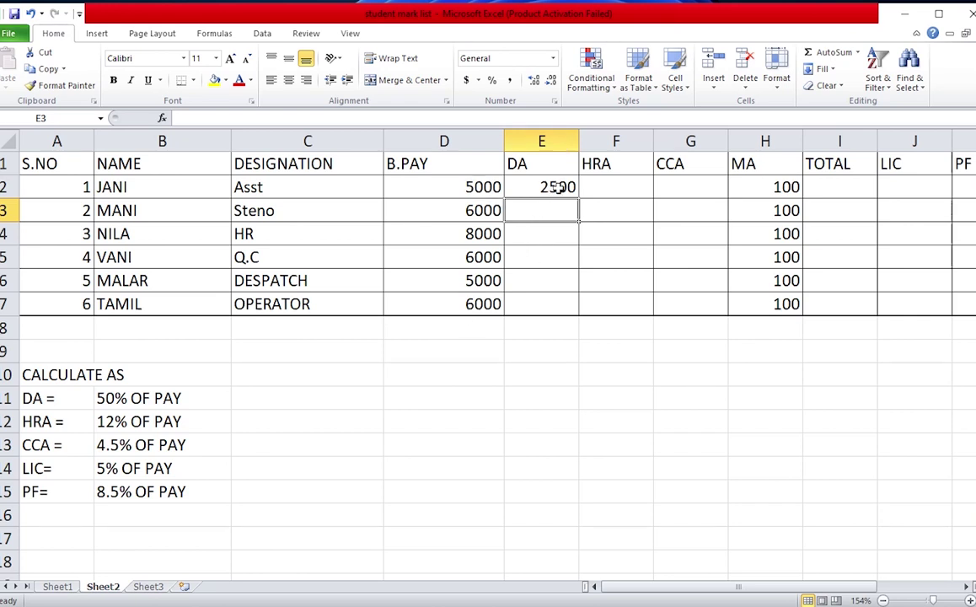
{"action": "left_click", "coordinate": [565, 193]}
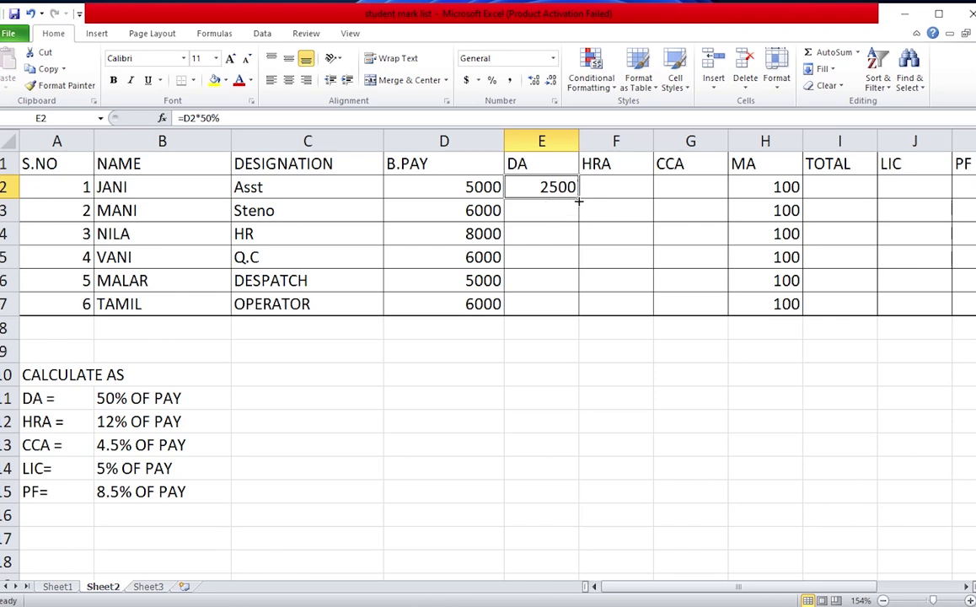
{"action": "left_click_drag", "start_coordinate": [579, 201], "coordinate": [580, 313]}
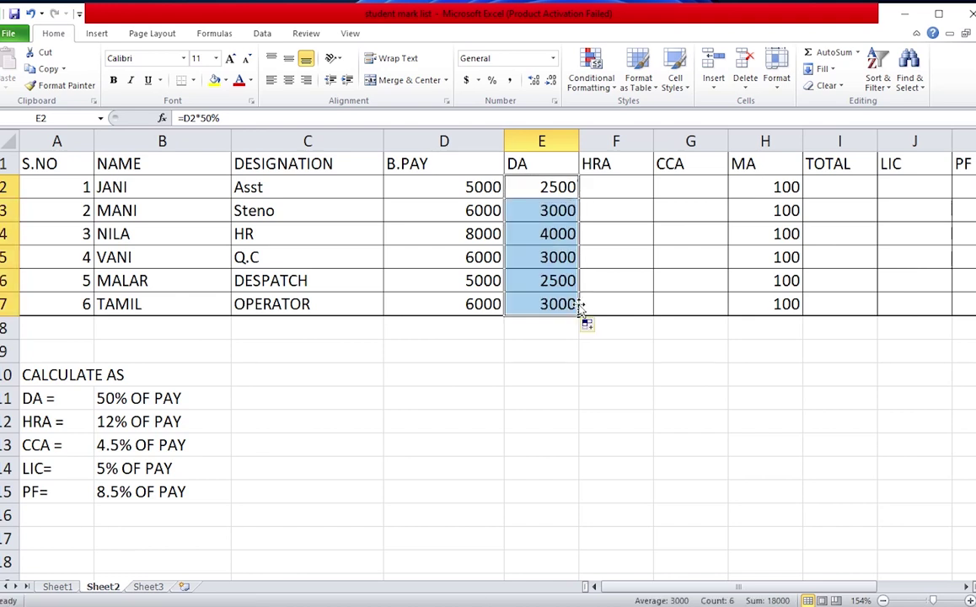
{"action": "left_click", "coordinate": [534, 209]}
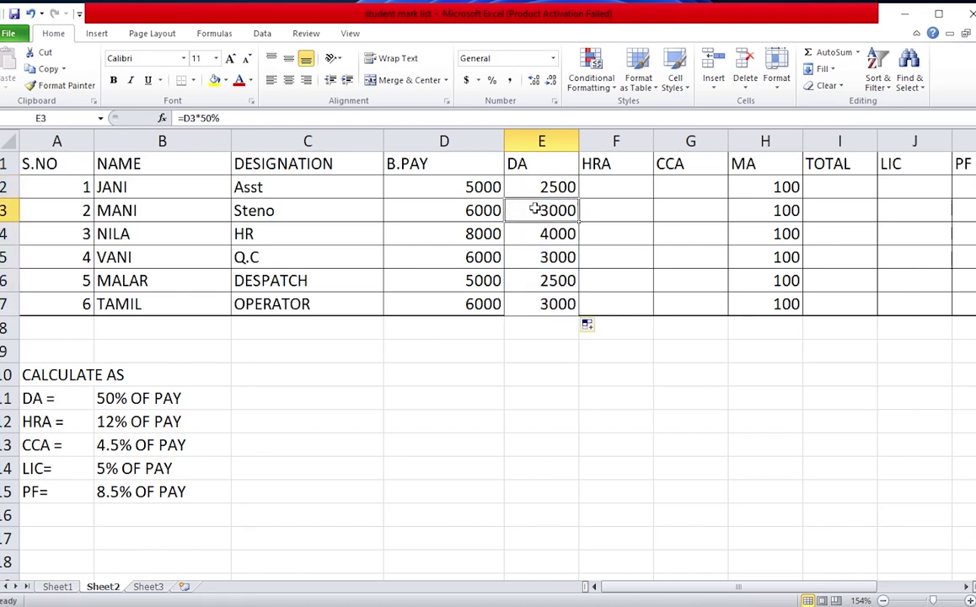
{"action": "left_click", "coordinate": [619, 190]}
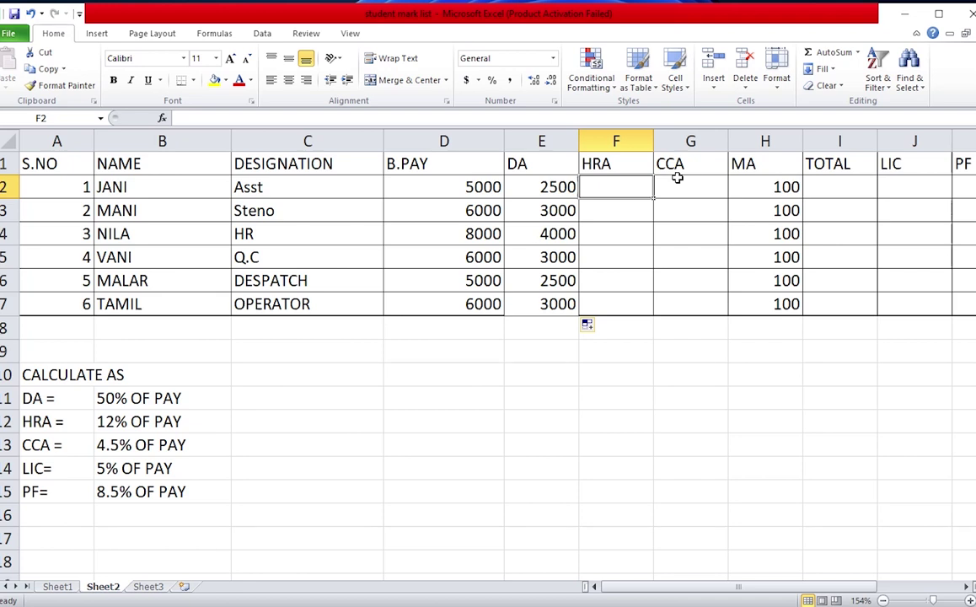
Step: Enter =D2*12% in F2 and fill it down to F7, giving HRA values 600 to 960
{"action": "type", "text": "="}
{"action": "left_click", "coordinate": [476, 185]}
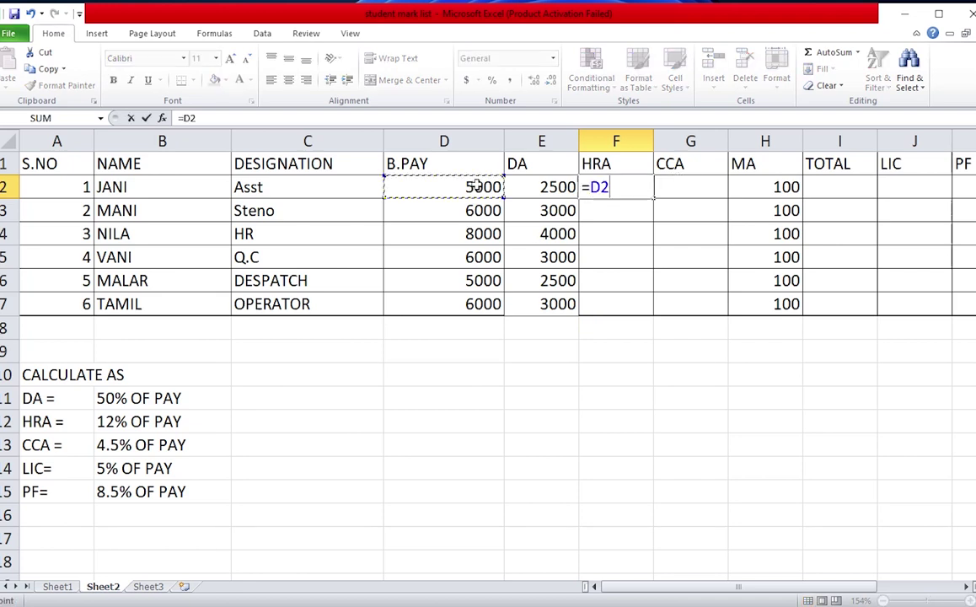
{"action": "type", "text": "*12"}
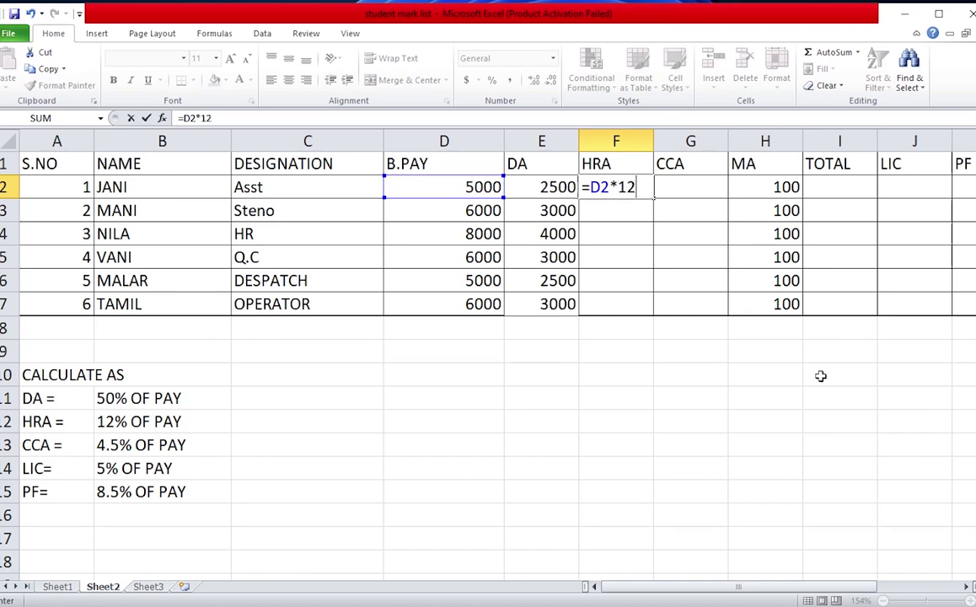
{"action": "type", "text": "%"}
{"action": "key", "text": "Return"}
{"action": "left_click", "coordinate": [620, 190]}
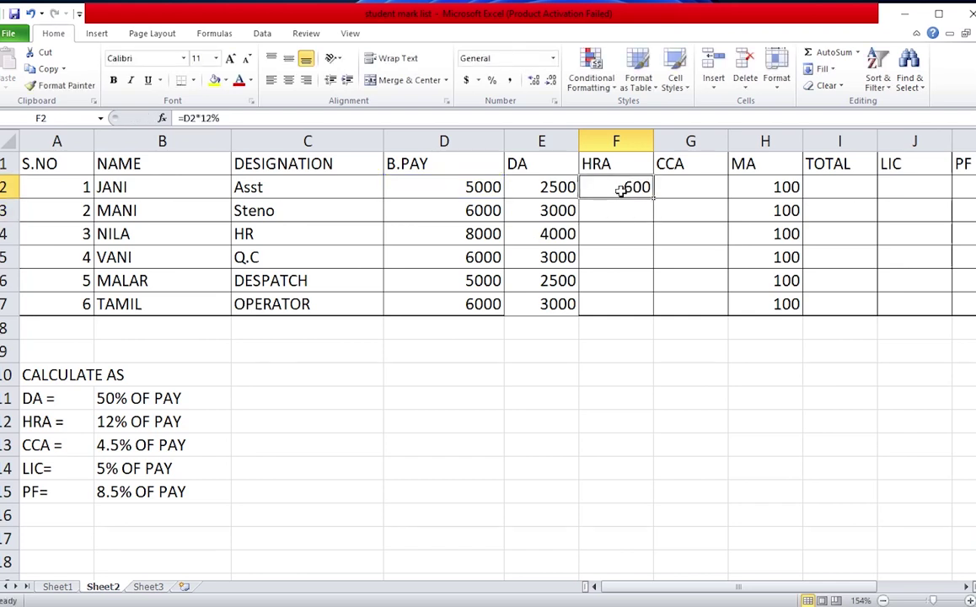
{"action": "left_click_drag", "start_coordinate": [654, 198], "coordinate": [653, 312]}
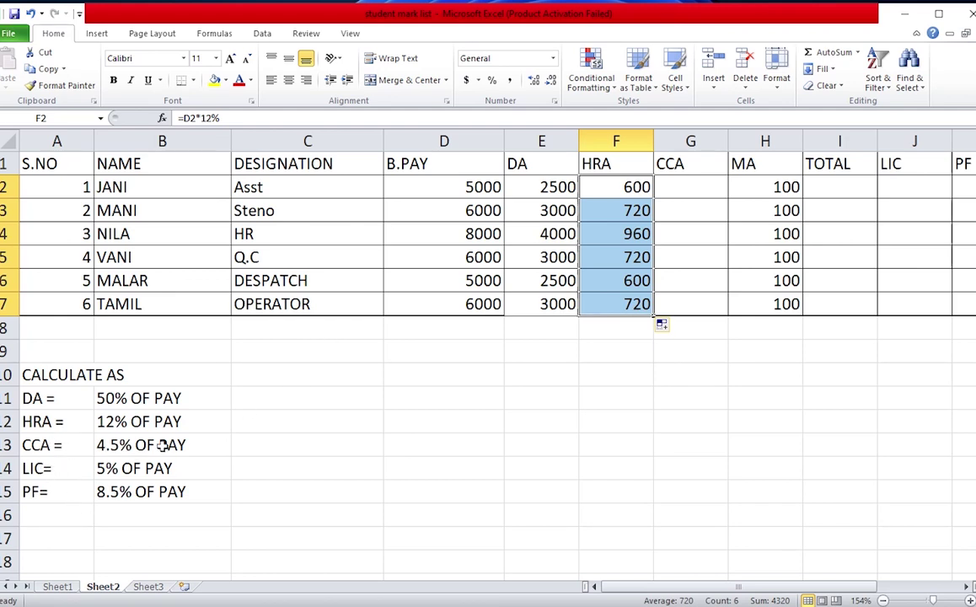
{"action": "left_click", "coordinate": [684, 181]}
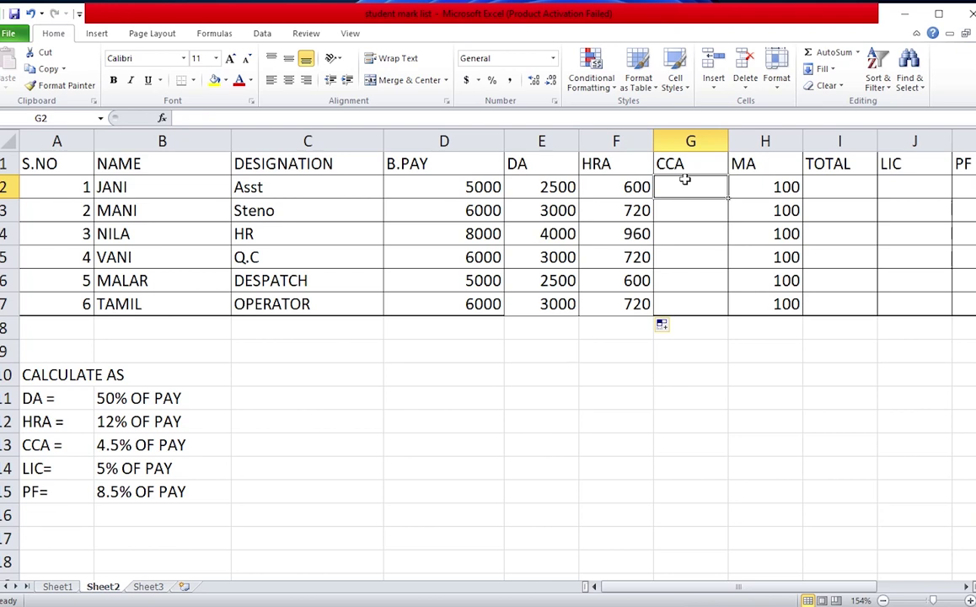
{"action": "type", "text": "="}
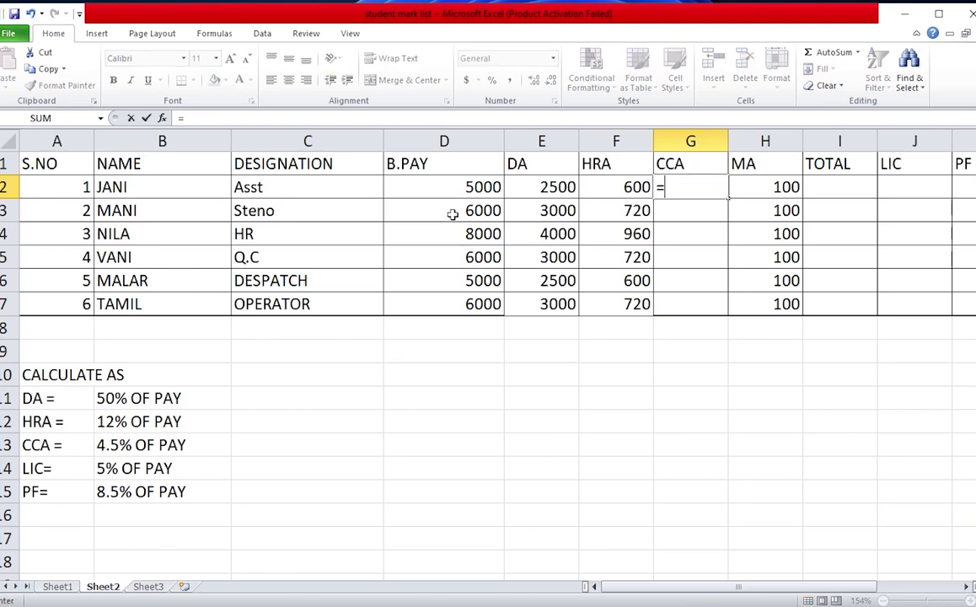
Step: Complete =D2*4.5% in G2 and fill it down to G7, giving CCA values 225 to 360
{"action": "left_click", "coordinate": [463, 190]}
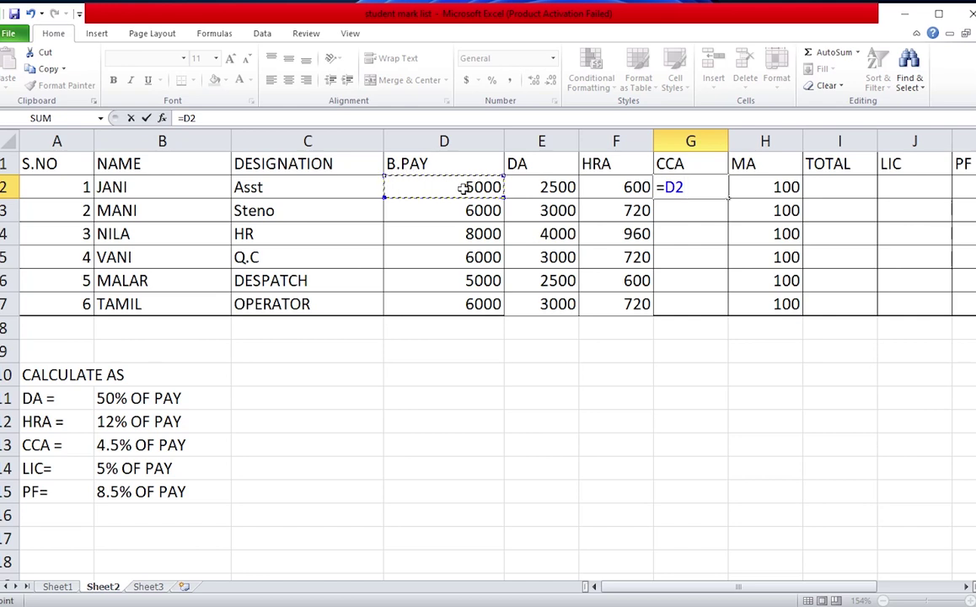
{"action": "type", "text": "*"}
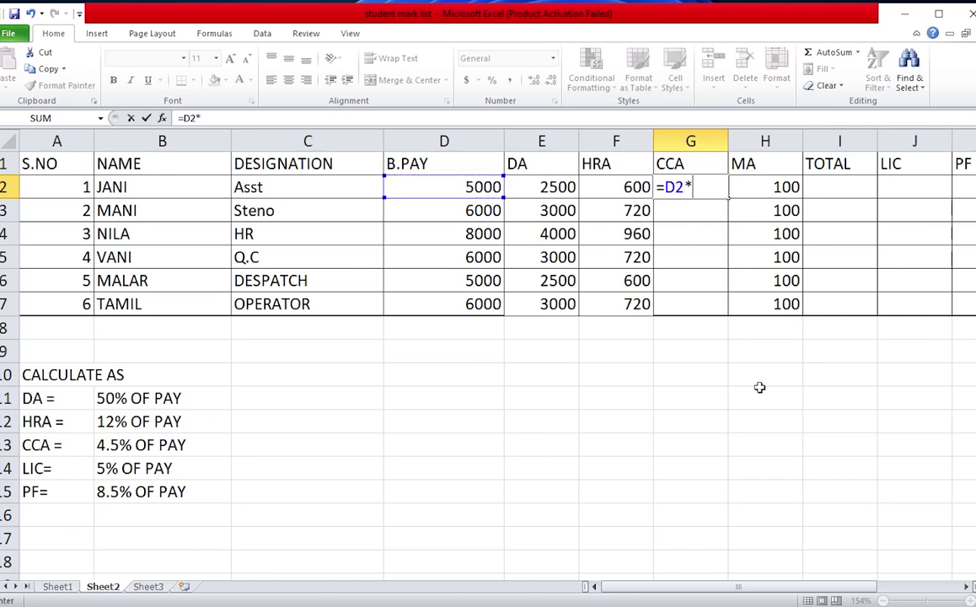
{"action": "type", "text": "4.5"}
{"action": "type", "text": "%"}
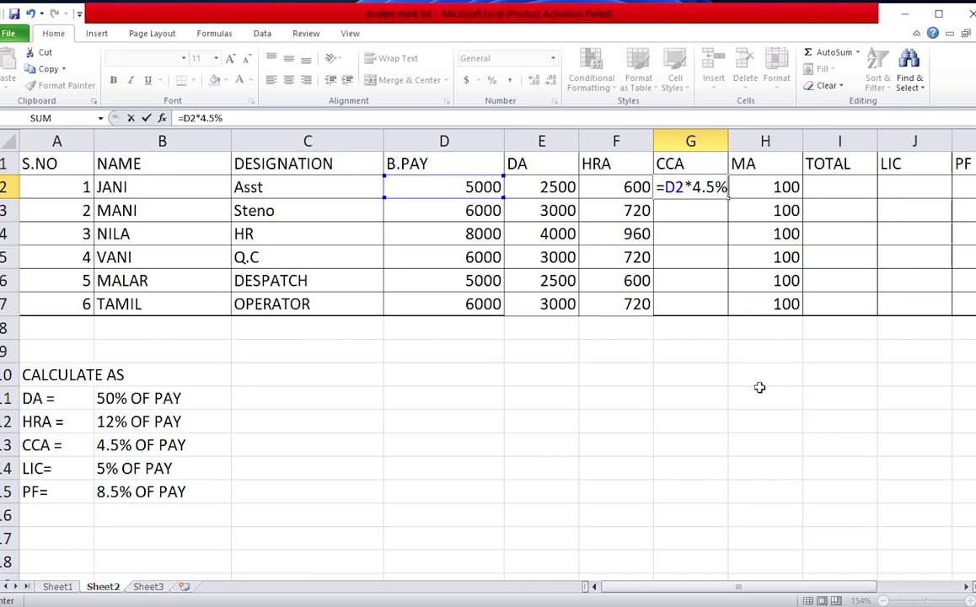
{"action": "key", "text": "Return"}
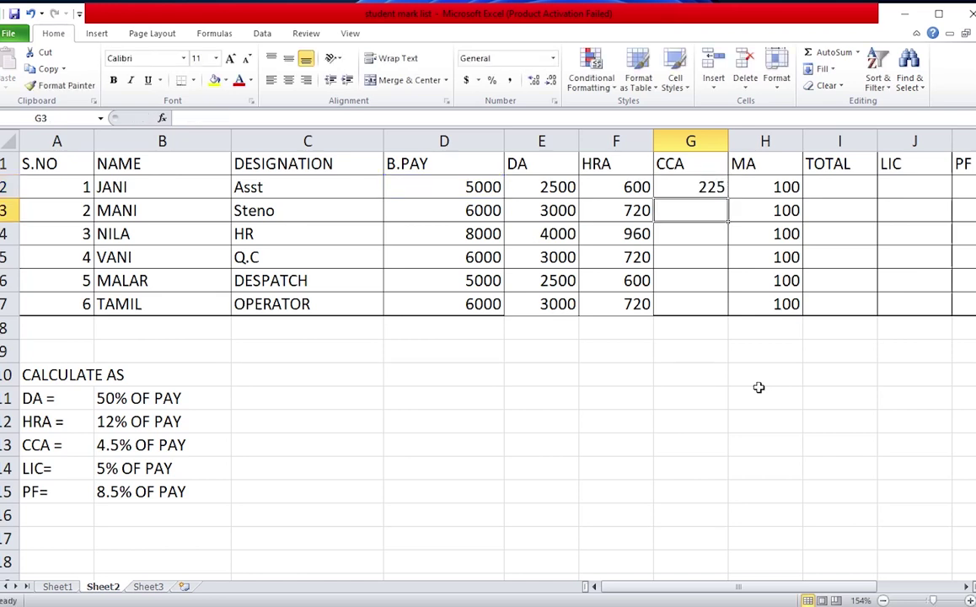
{"action": "left_click", "coordinate": [702, 191]}
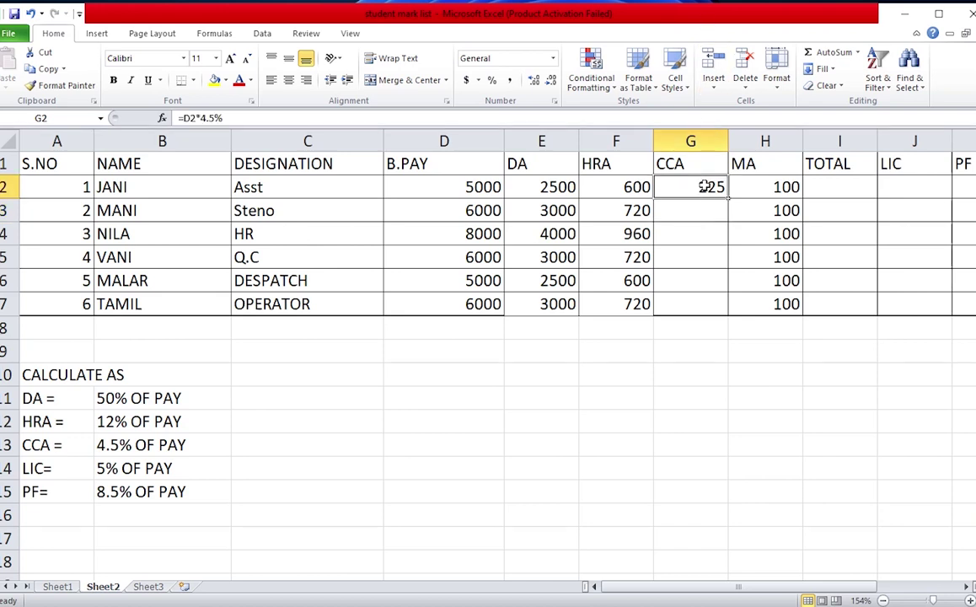
{"action": "left_click_drag", "start_coordinate": [730, 196], "coordinate": [734, 317]}
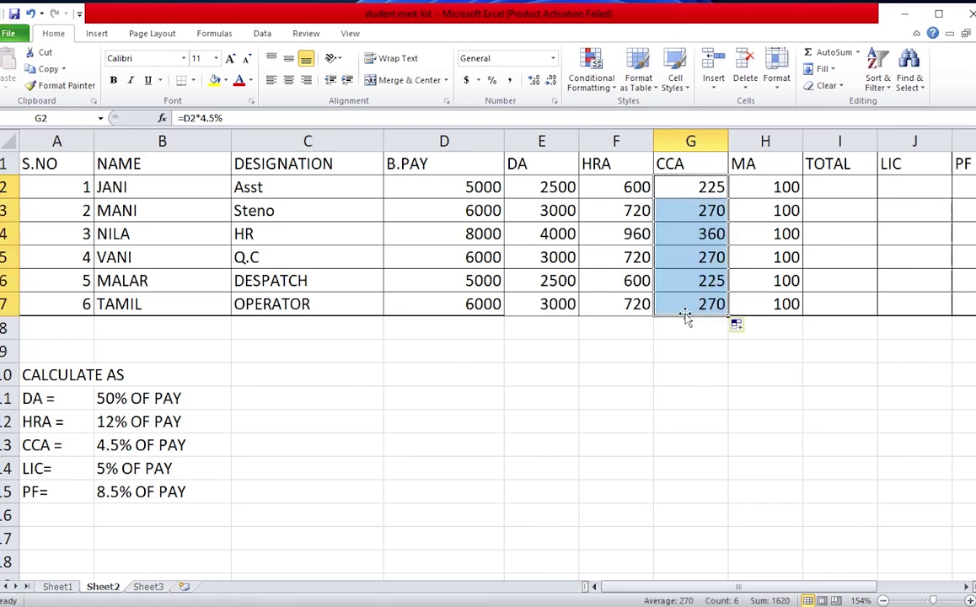
{"action": "left_click", "coordinate": [853, 187]}
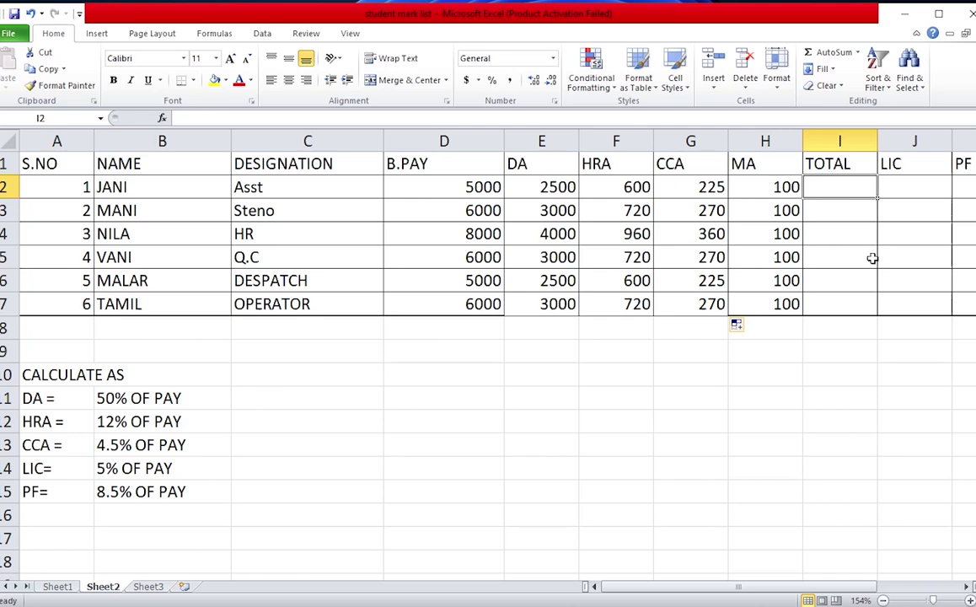
Step: Enter =SUM(D2:H2) in I2 and fill it down to I7, totals 8425 to 13420
{"action": "type", "text": "=s"}
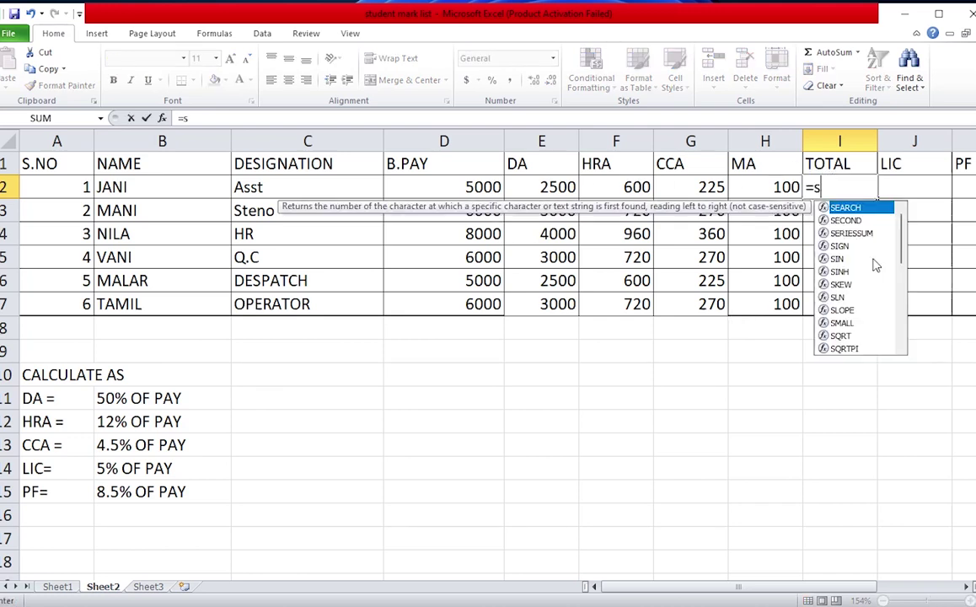
{"action": "type", "text": "um"}
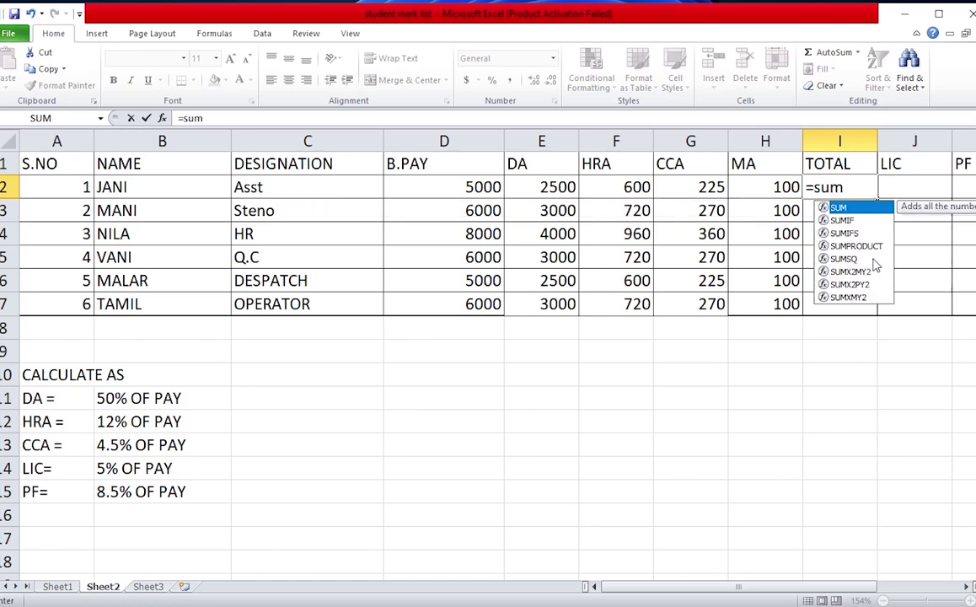
{"action": "type", "text": "("}
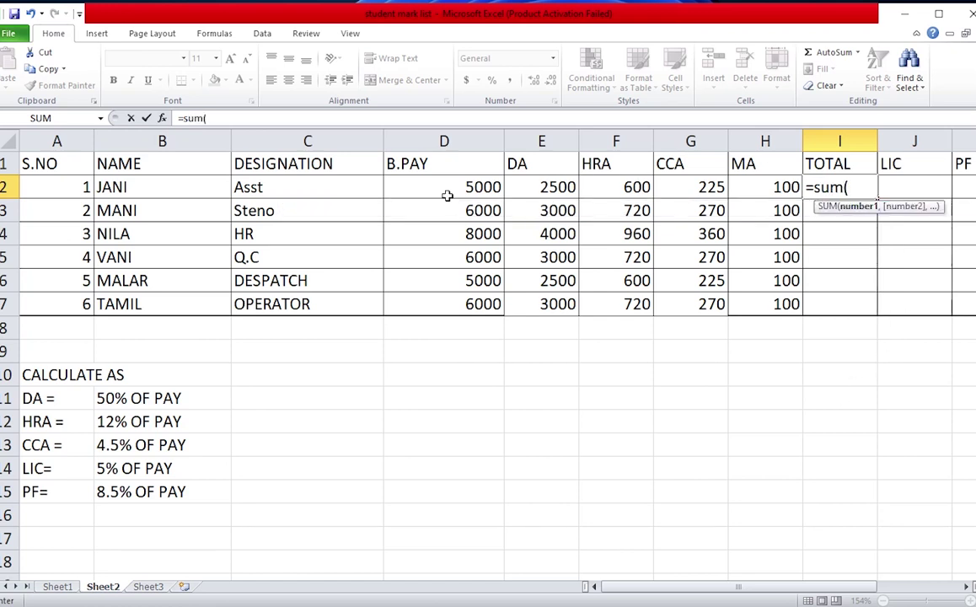
{"action": "left_click", "coordinate": [443, 184]}
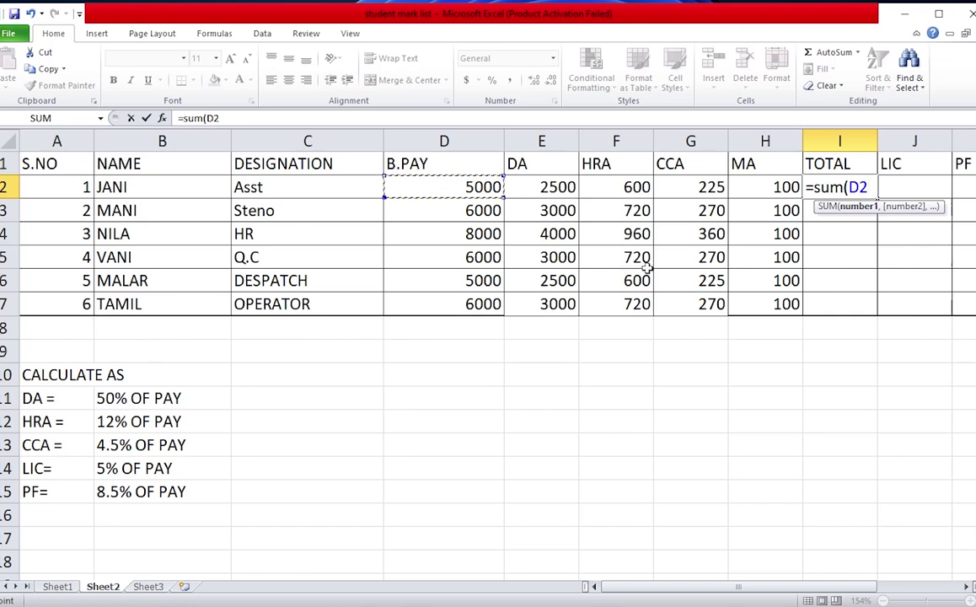
{"action": "key", "text": "F8"}
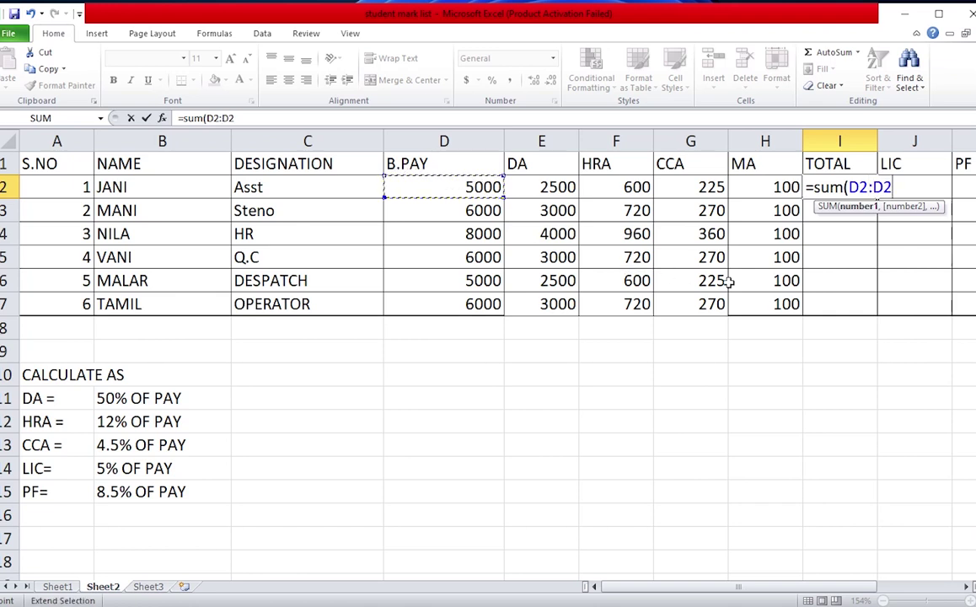
{"action": "left_click", "coordinate": [758, 186]}
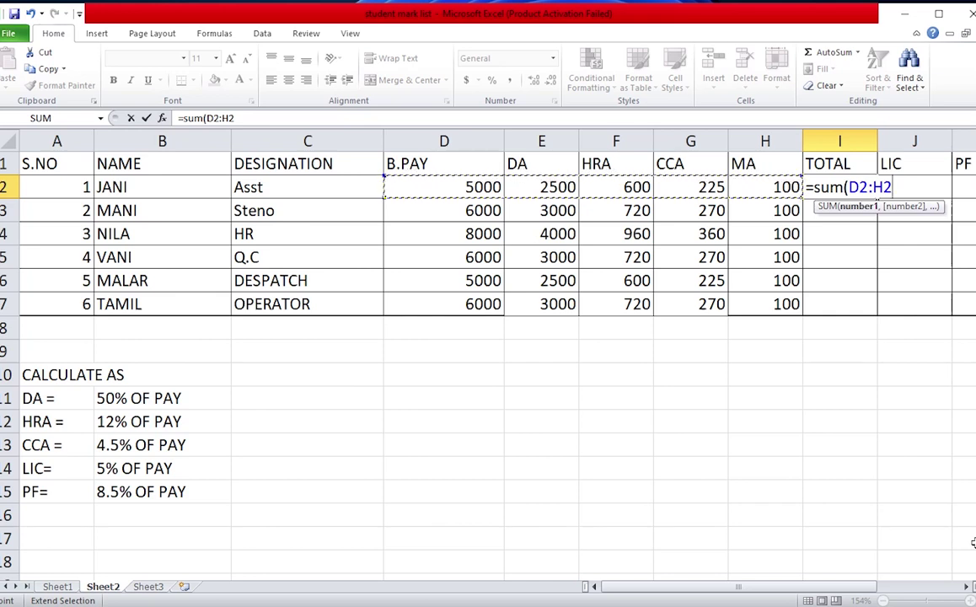
{"action": "type", "text": ")"}
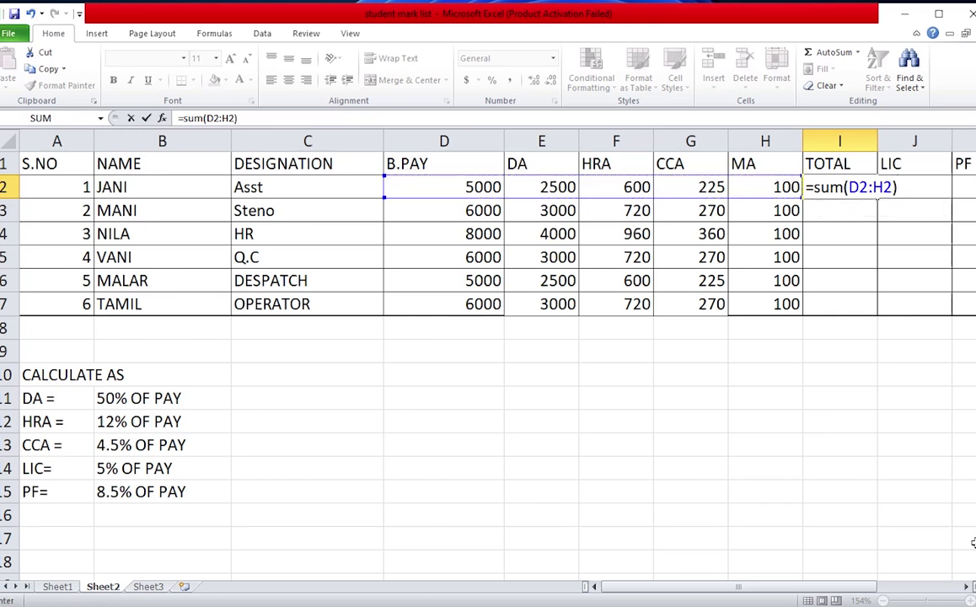
{"action": "key", "text": "Return"}
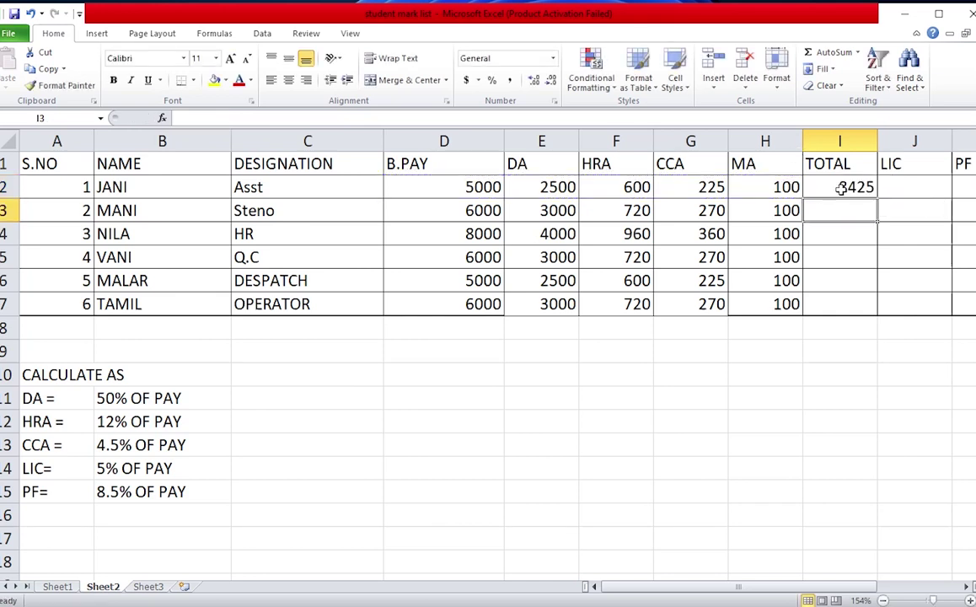
{"action": "left_click", "coordinate": [855, 187]}
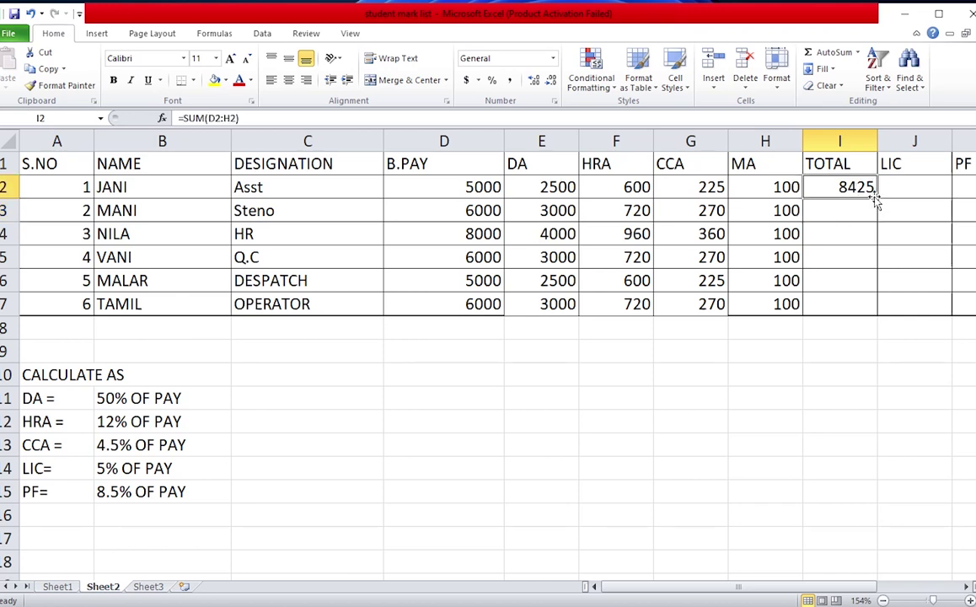
{"action": "left_click_drag", "start_coordinate": [876, 197], "coordinate": [869, 314]}
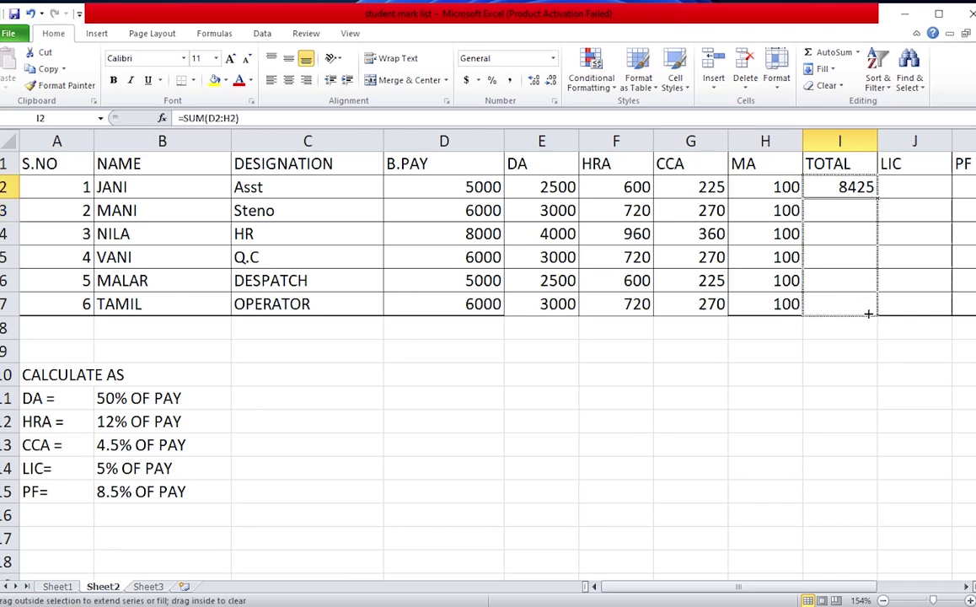
{"action": "left_click", "coordinate": [930, 185]}
{"action": "mouse_move", "coordinate": [610, 590]}
{"action": "left_mouse_down"}
{"action": "mouse_move", "coordinate": [638, 594]}
{"action": "mouse_move", "coordinate": [627, 590]}
{"action": "left_mouse_up"}
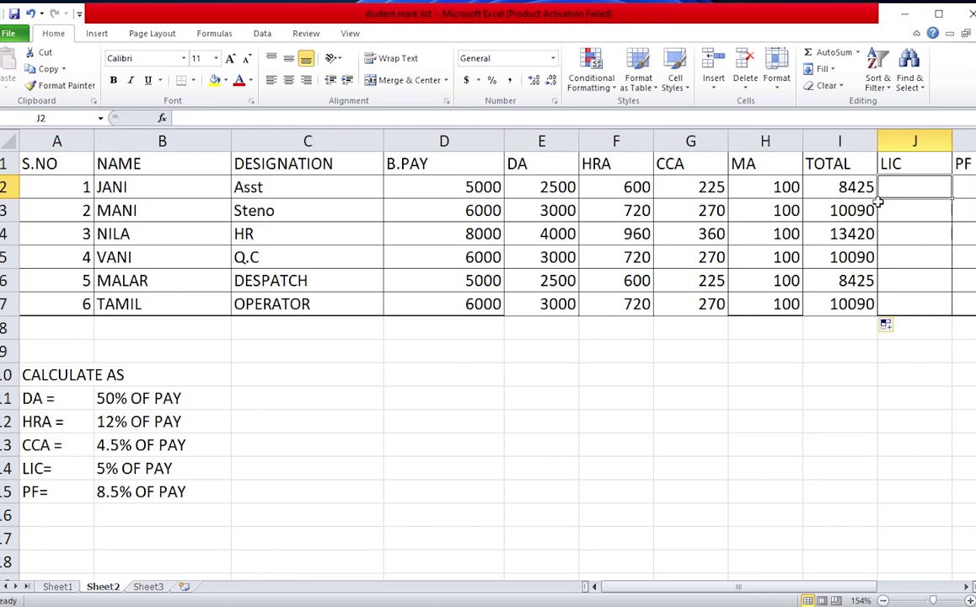
Step: Enter =D2*5% in J2 and fill it down to J7, giving LIC values 250 to 400
{"action": "type", "text": "="}
{"action": "left_click", "coordinate": [455, 186]}
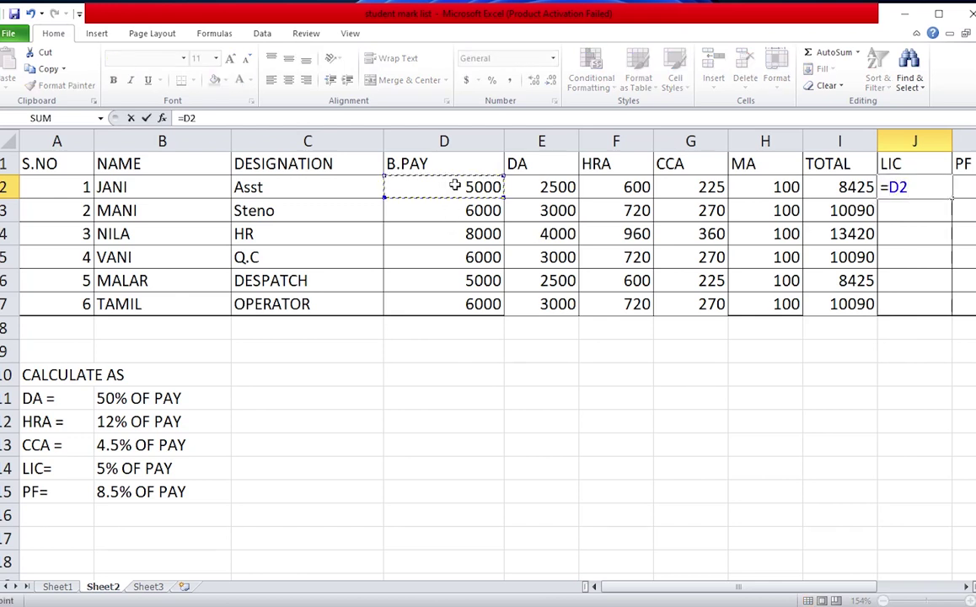
{"action": "type", "text": "*"}
{"action": "type", "text": "5"}
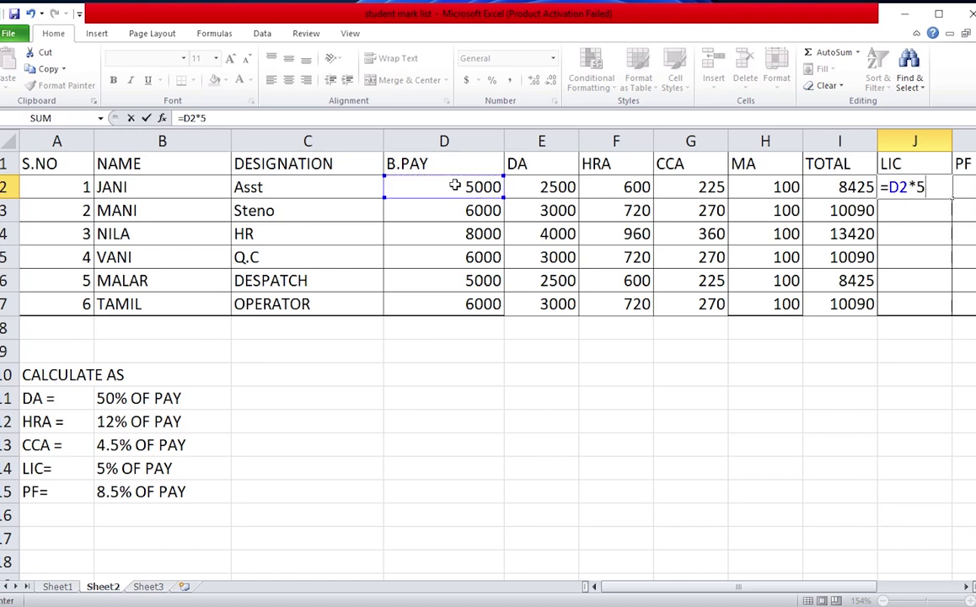
{"action": "type", "text": "%"}
{"action": "key", "text": "Return"}
{"action": "left_click", "coordinate": [931, 188]}
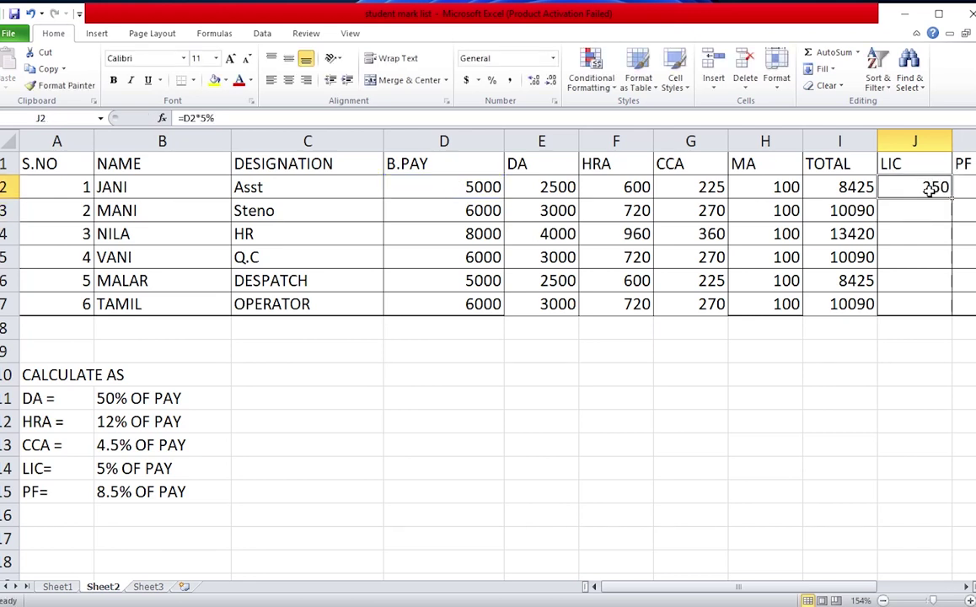
{"action": "left_click_drag", "start_coordinate": [948, 200], "coordinate": [950, 308]}
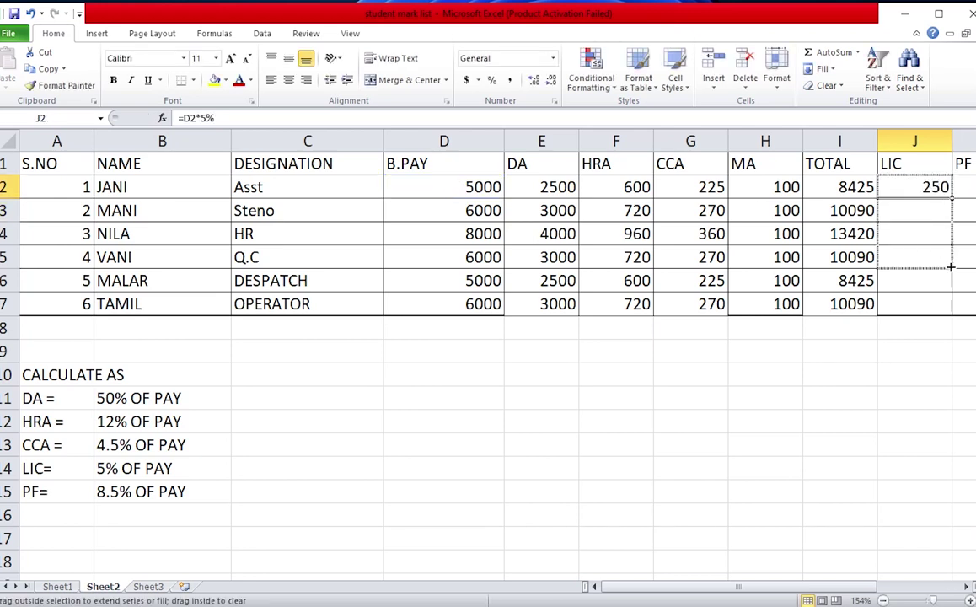
{"action": "left_click", "coordinate": [969, 193]}
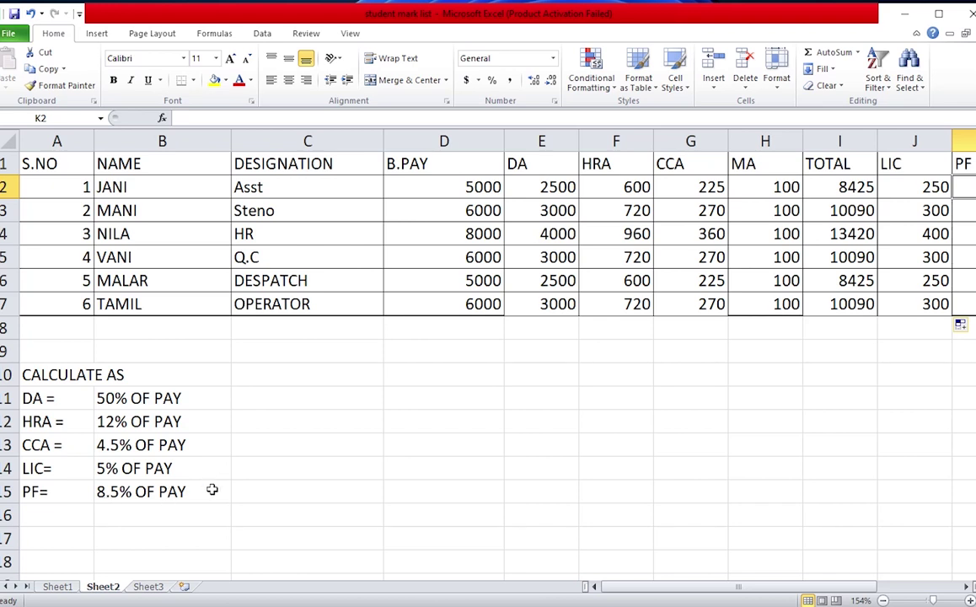
{"action": "left_click_drag", "start_coordinate": [784, 592], "coordinate": [769, 598]}
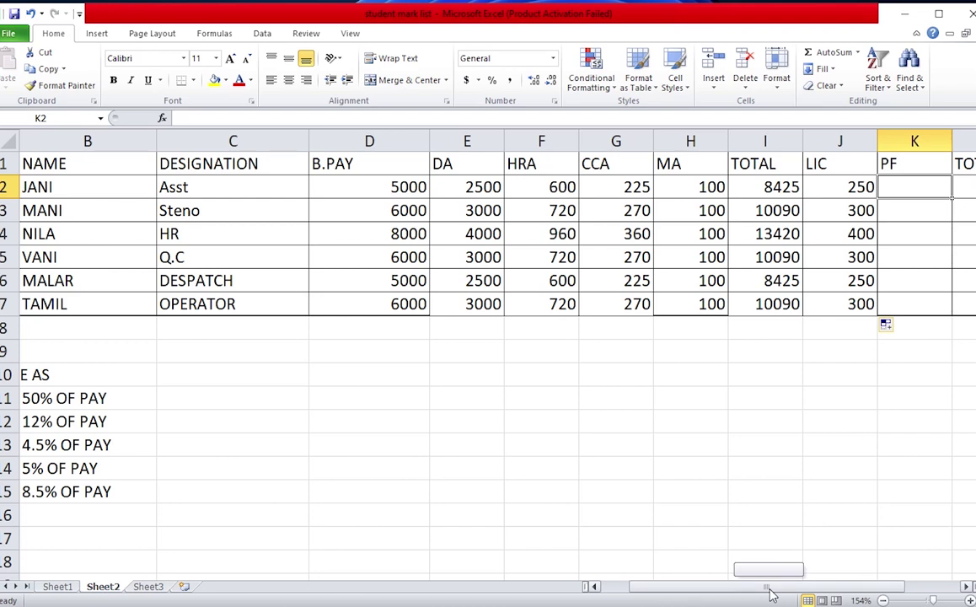
Step: Enter =D2*8.5% in K2 and fill it down to K7, giving PF values 425 to 680
{"action": "left_click_drag", "start_coordinate": [769, 598], "coordinate": [784, 596]}
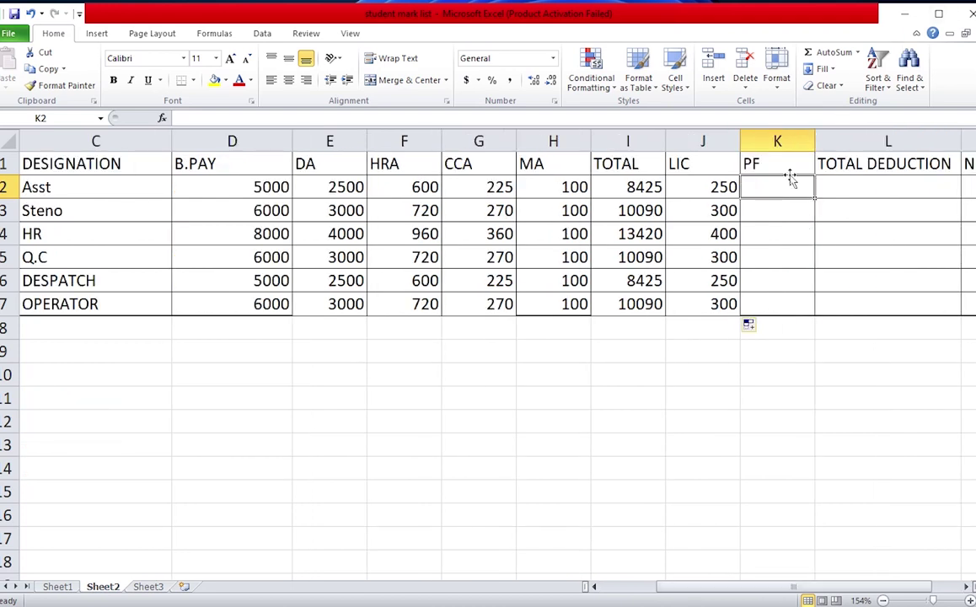
{"action": "type", "text": "="}
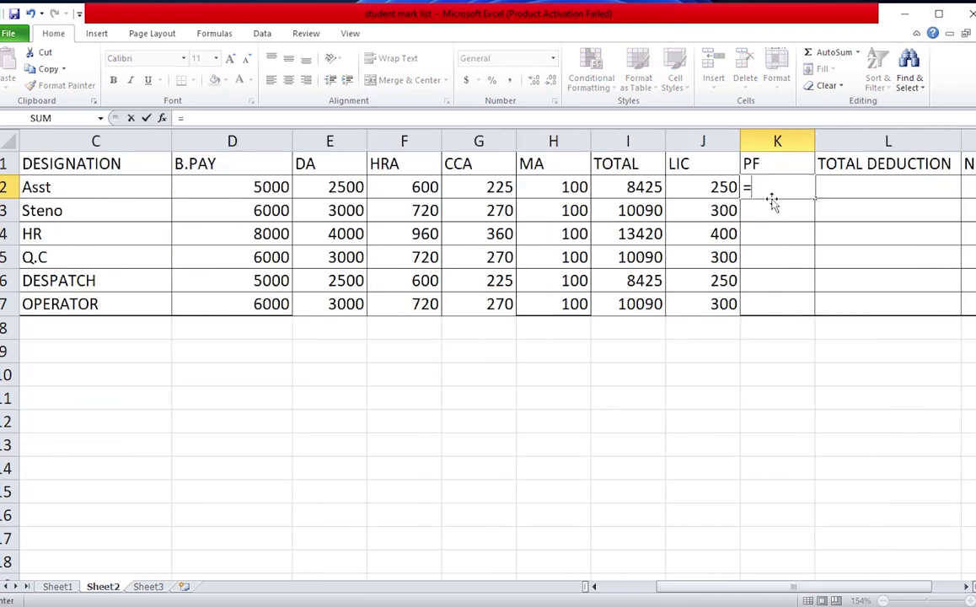
{"action": "left_click", "coordinate": [230, 190]}
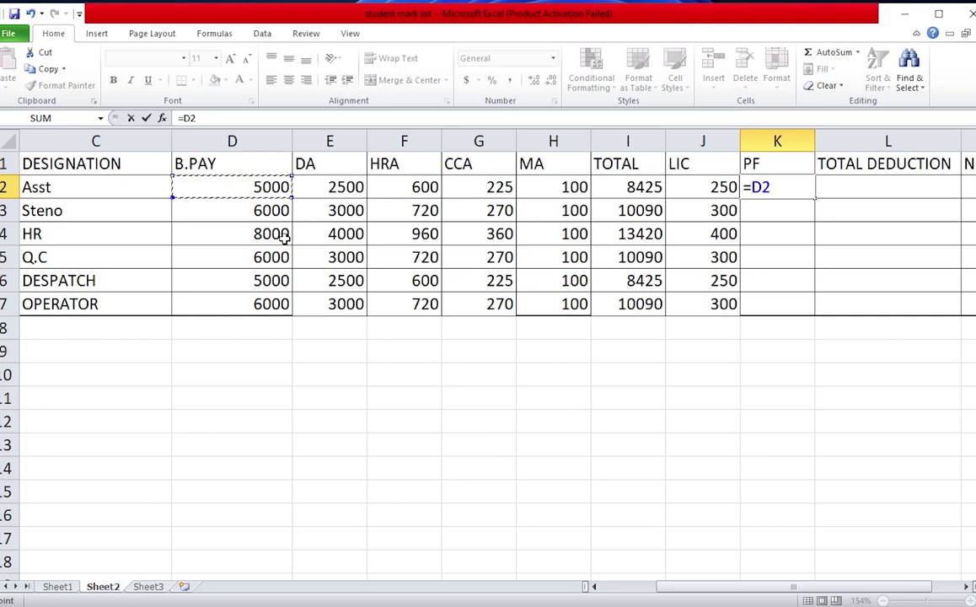
{"action": "type", "text": "*"}
{"action": "type", "text": "8.5"}
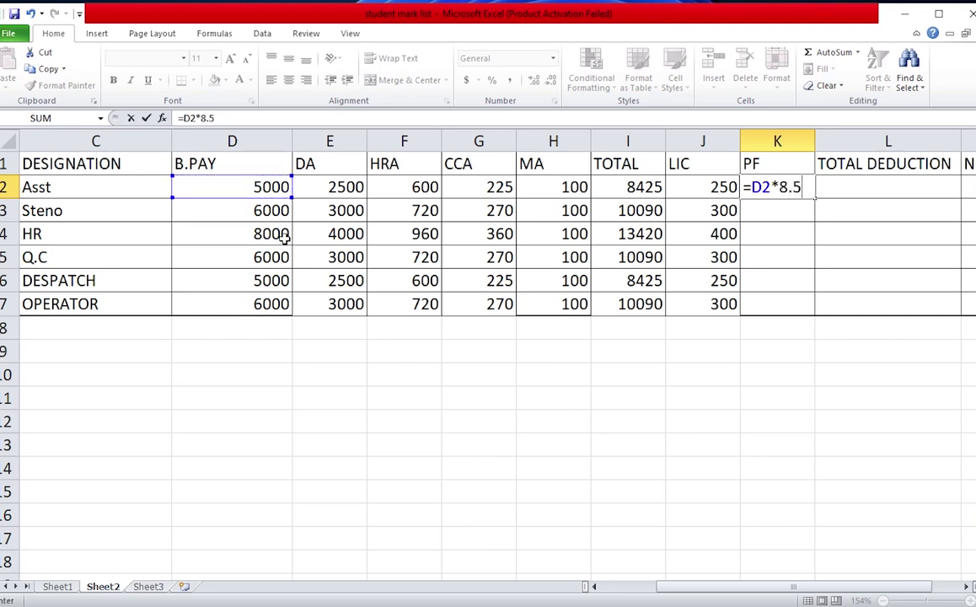
{"action": "type", "text": "%"}
{"action": "key", "text": "Return"}
{"action": "left_click", "coordinate": [791, 187]}
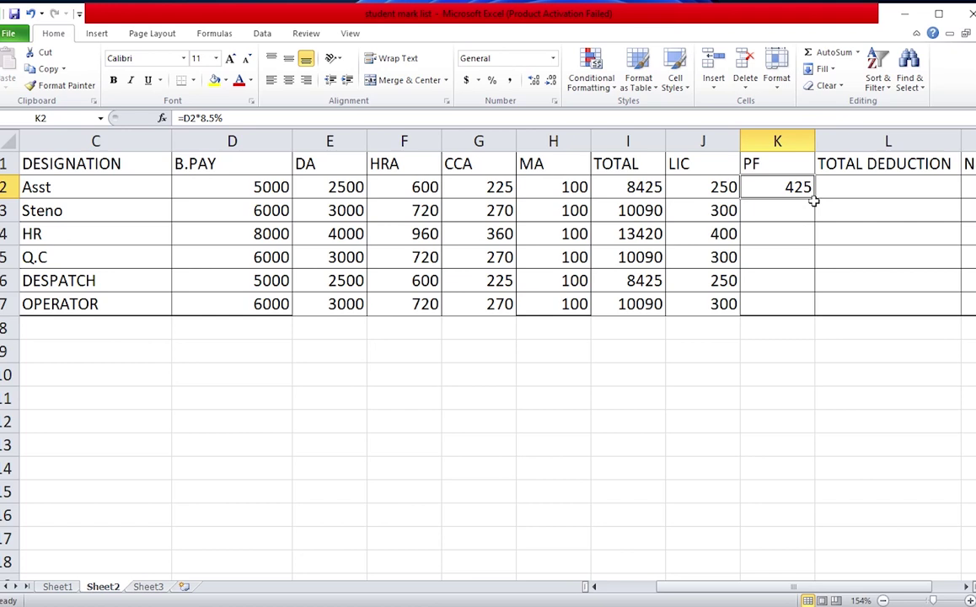
{"action": "left_click_drag", "start_coordinate": [813, 200], "coordinate": [812, 312]}
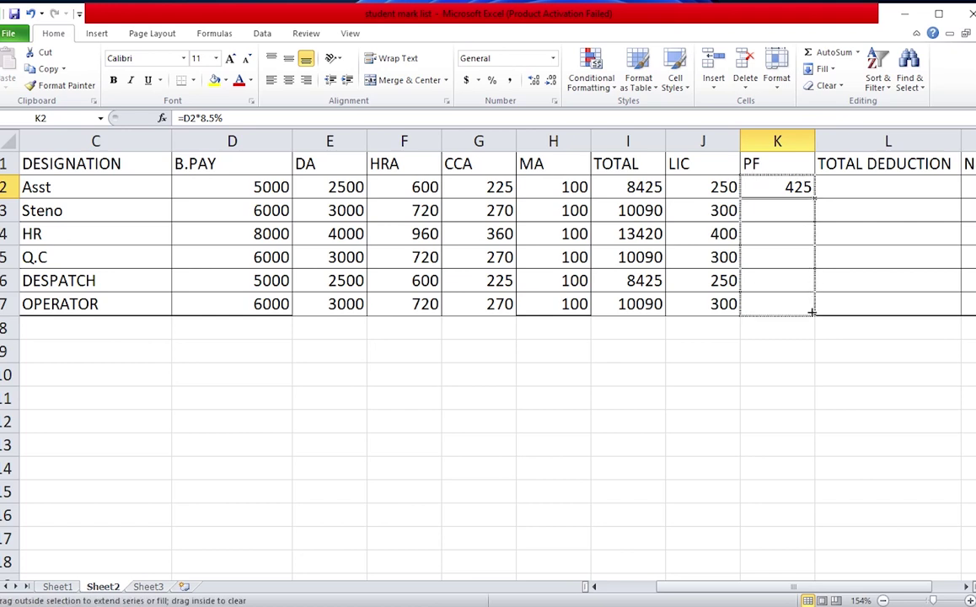
{"action": "left_click", "coordinate": [884, 184]}
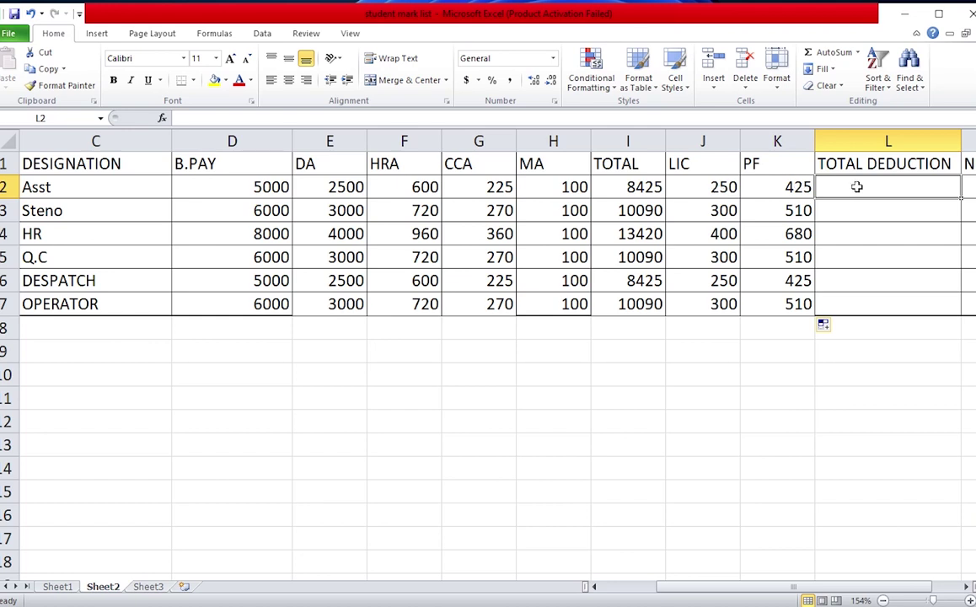
Step: Enter =J2+K2 in L2 and fill it down to L7, deductions 675 to 1080
{"action": "type", "text": "="}
{"action": "left_click", "coordinate": [723, 187]}
{"action": "type", "text": "+"}
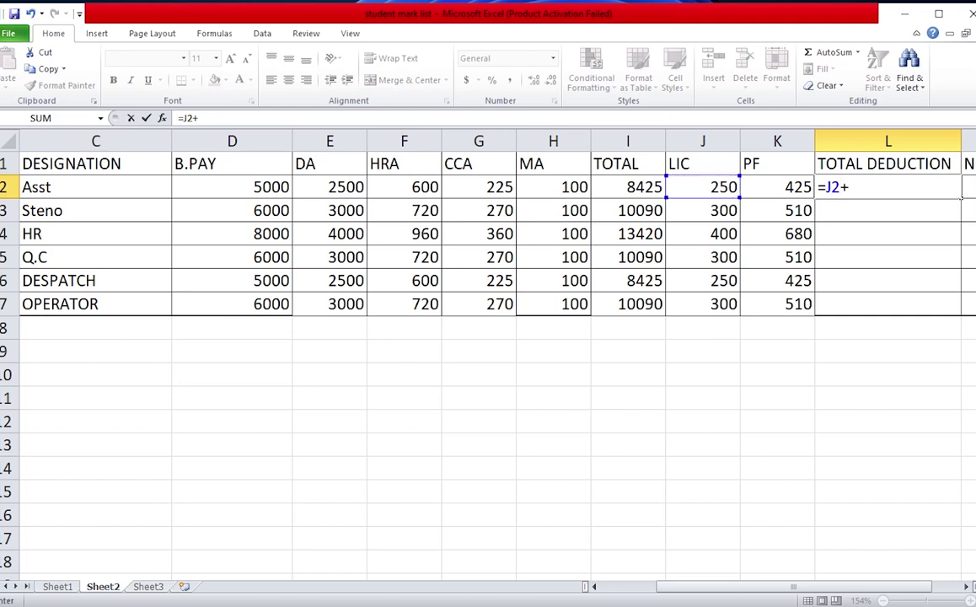
{"action": "left_click", "coordinate": [778, 190]}
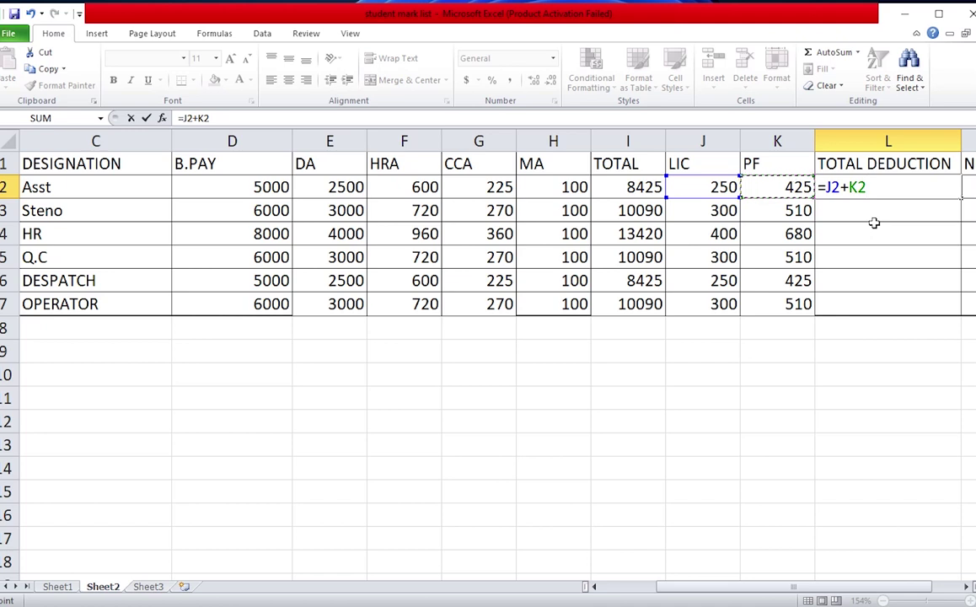
{"action": "key", "text": "Return"}
{"action": "key", "text": "Up"}
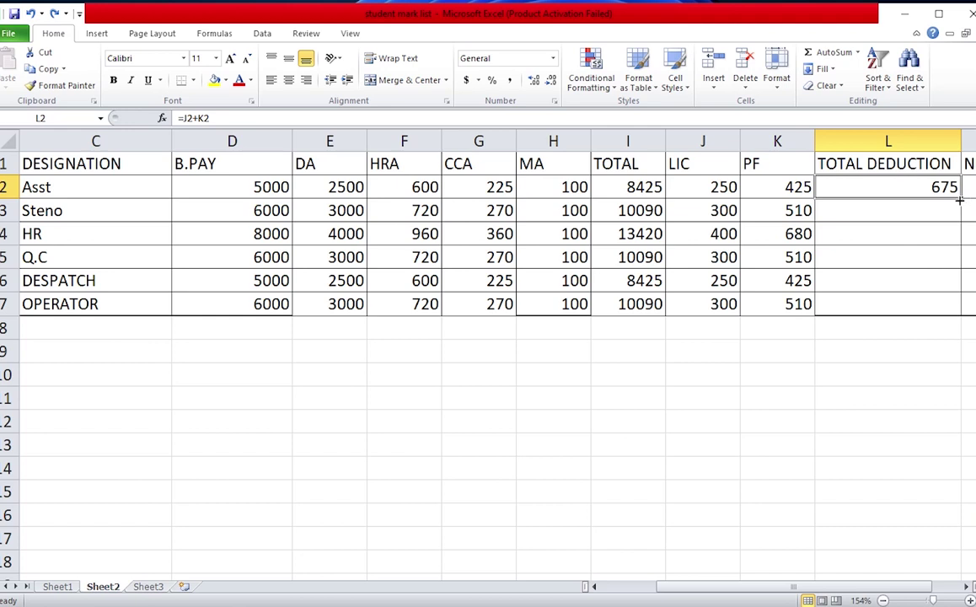
{"action": "left_click_drag", "start_coordinate": [959, 200], "coordinate": [958, 313]}
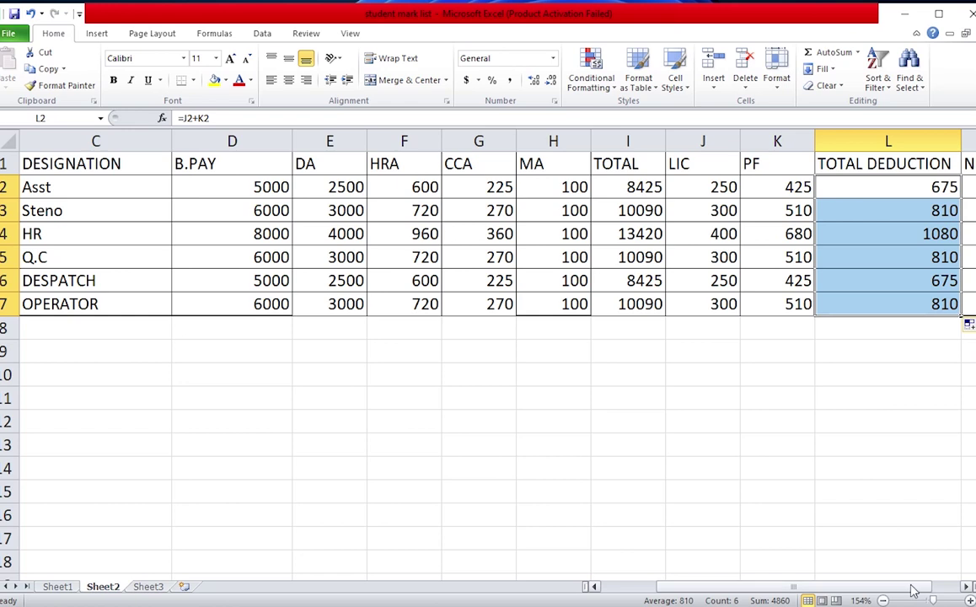
{"action": "left_click_drag", "start_coordinate": [902, 587], "coordinate": [930, 595]}
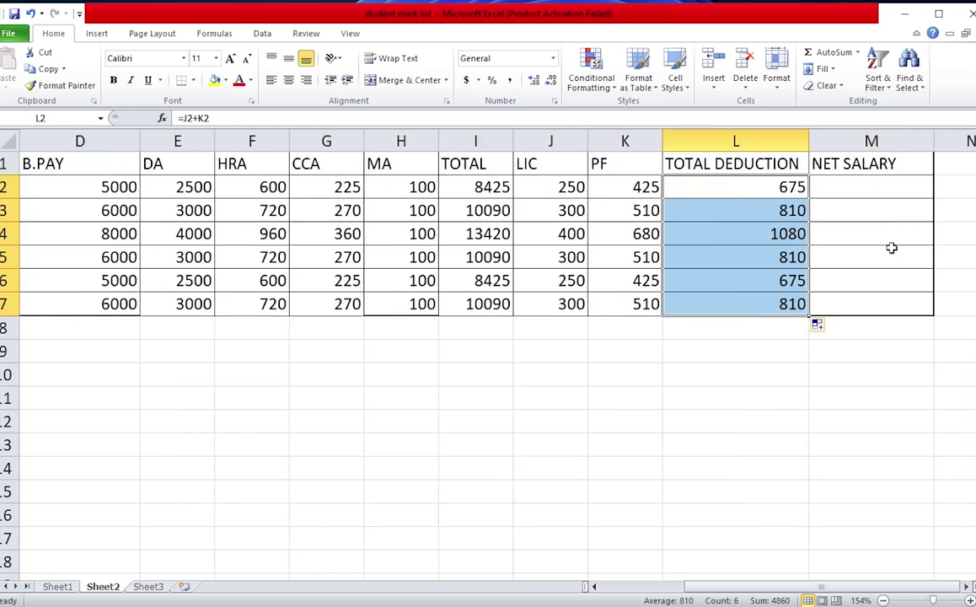
Step: Enter =I2-L2 in M2 and fill it down to M7, net salaries 7750 to 12340
{"action": "key", "text": "Right"}
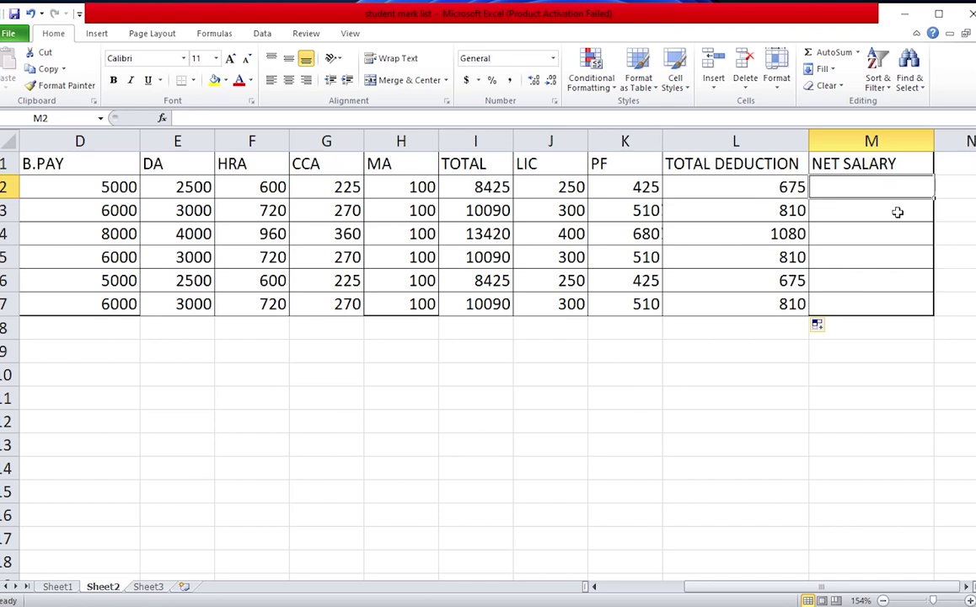
{"action": "type", "text": "="}
{"action": "left_click", "coordinate": [491, 187]}
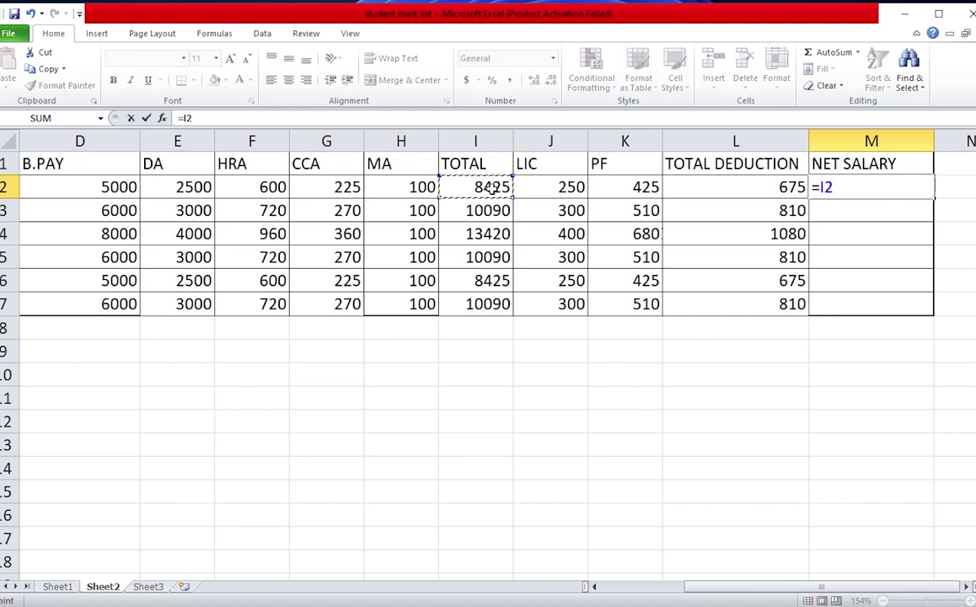
{"action": "type", "text": "-"}
{"action": "left_click", "coordinate": [772, 193]}
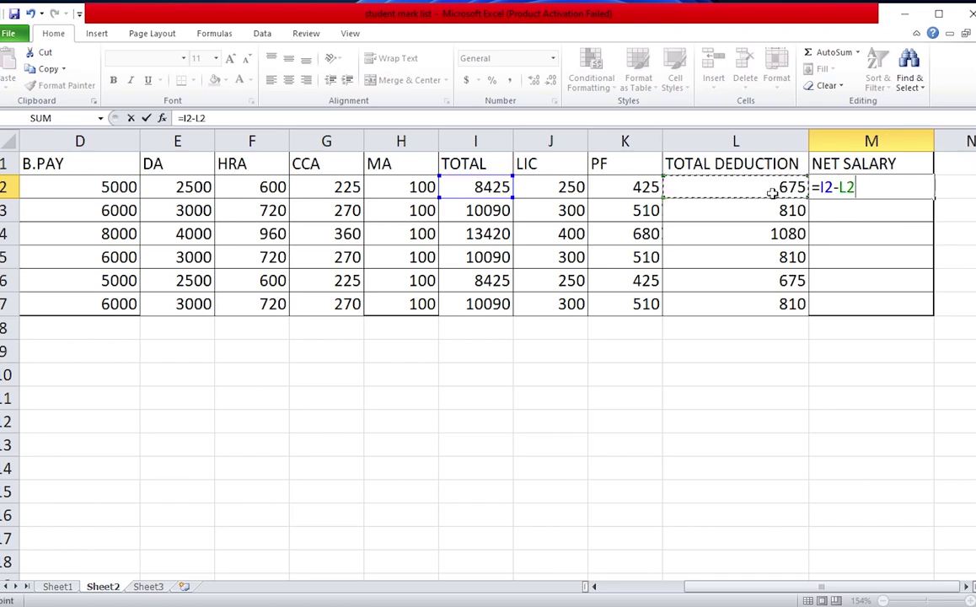
{"action": "key", "text": "Return"}
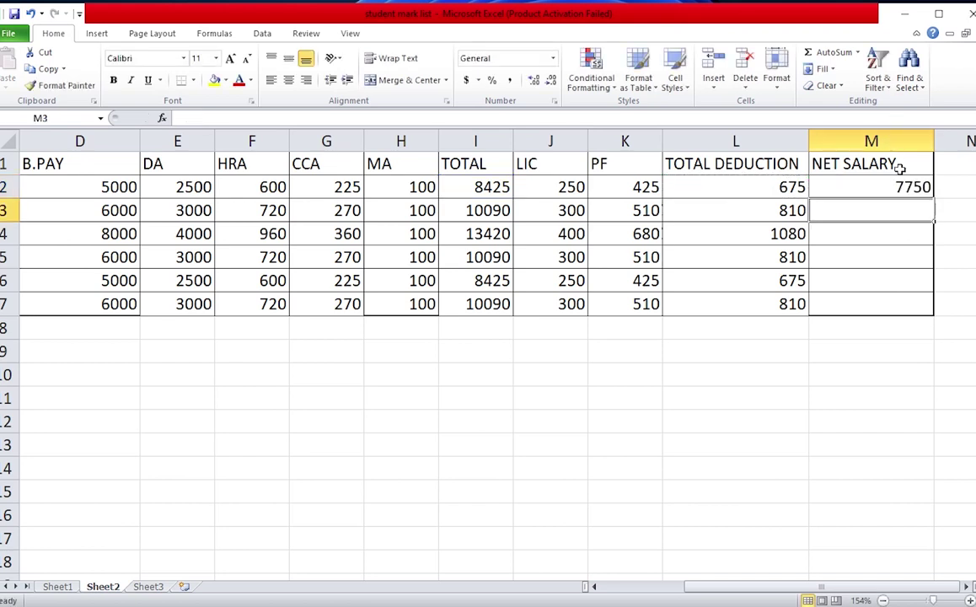
{"action": "left_click", "coordinate": [867, 189]}
{"action": "left_click_drag", "start_coordinate": [933, 198], "coordinate": [932, 312]}
{"action": "left_click", "coordinate": [908, 343]}
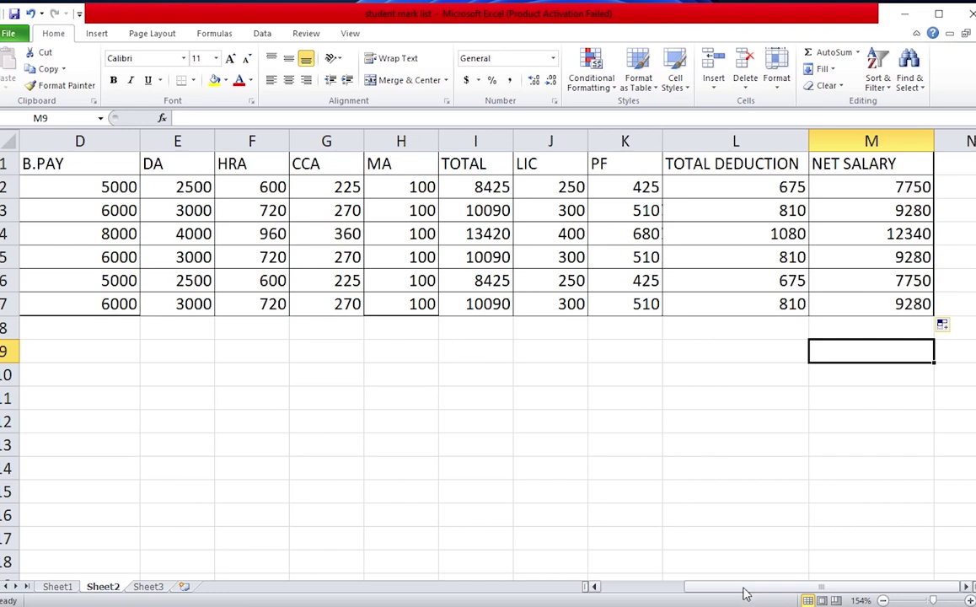
{"action": "left_click_drag", "start_coordinate": [745, 594], "coordinate": [656, 594]}
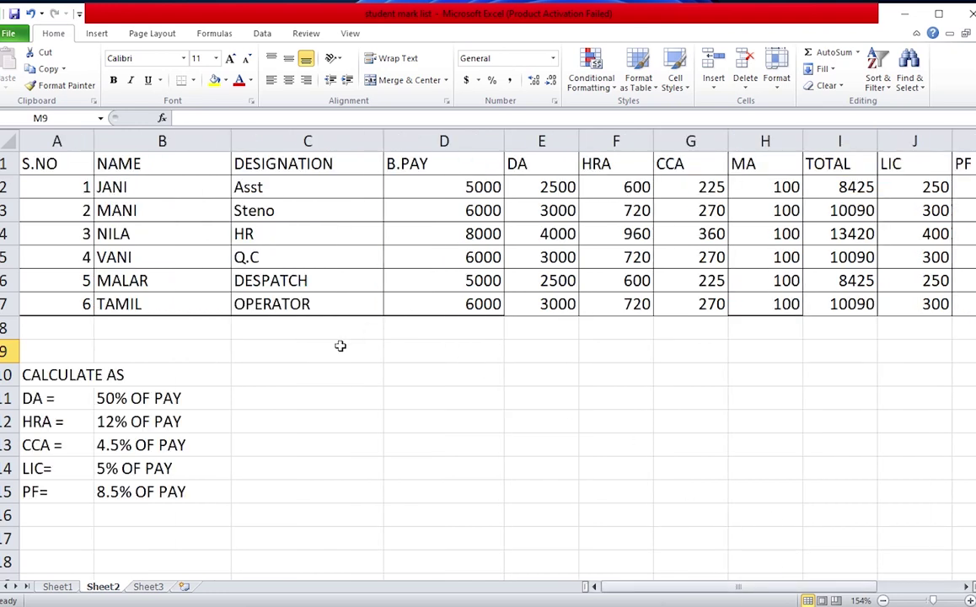